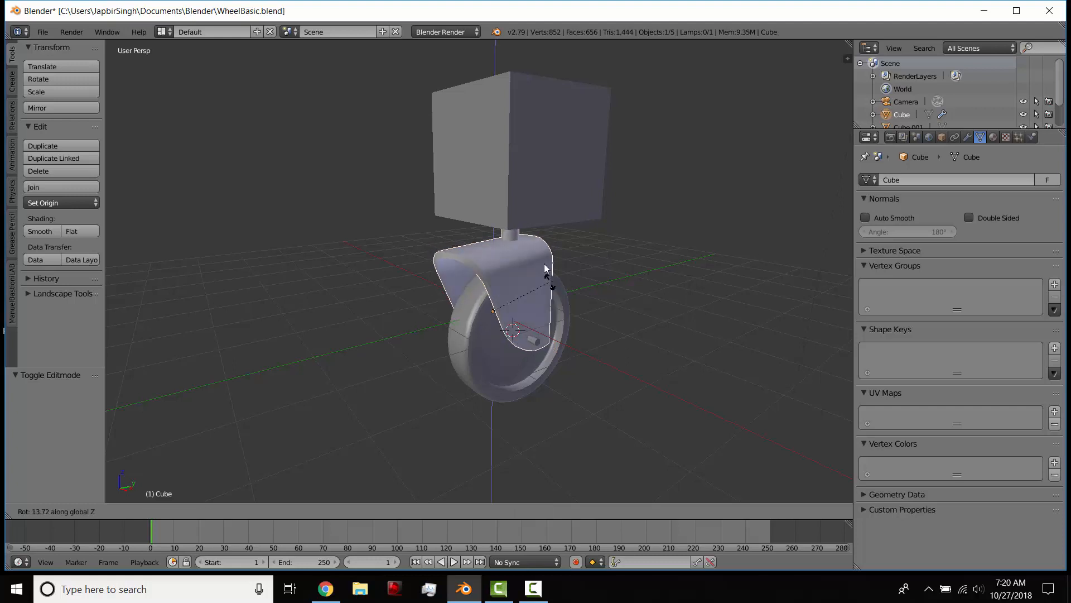
Test how the fork, the wheel and the upper block each rotate about the Z axis.
{"action": "right_click", "coordinate": [558, 278]}
{"action": "key", "text": "r"}
{"action": "key", "text": "z"}
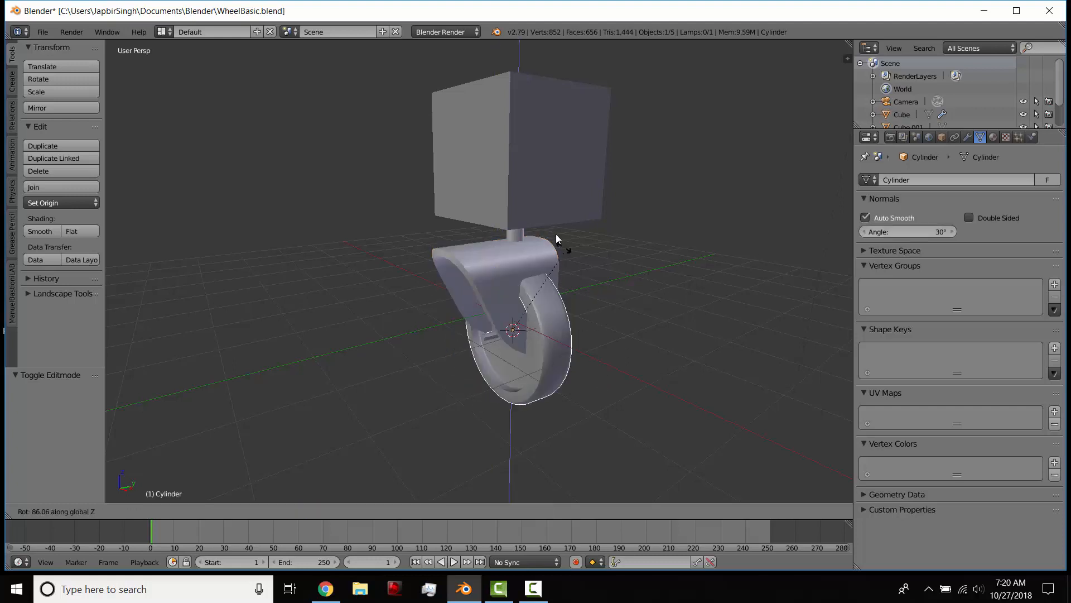
{"action": "right_click", "coordinate": [541, 211]}
{"action": "right_click", "coordinate": [539, 202]}
{"action": "key", "text": "r"}
{"action": "key", "text": "z"}
{"action": "right_click", "coordinate": [576, 156]}
{"action": "scroll", "coordinate": [491, 378], "scroll_direction": "up", "scroll_amount": 3}
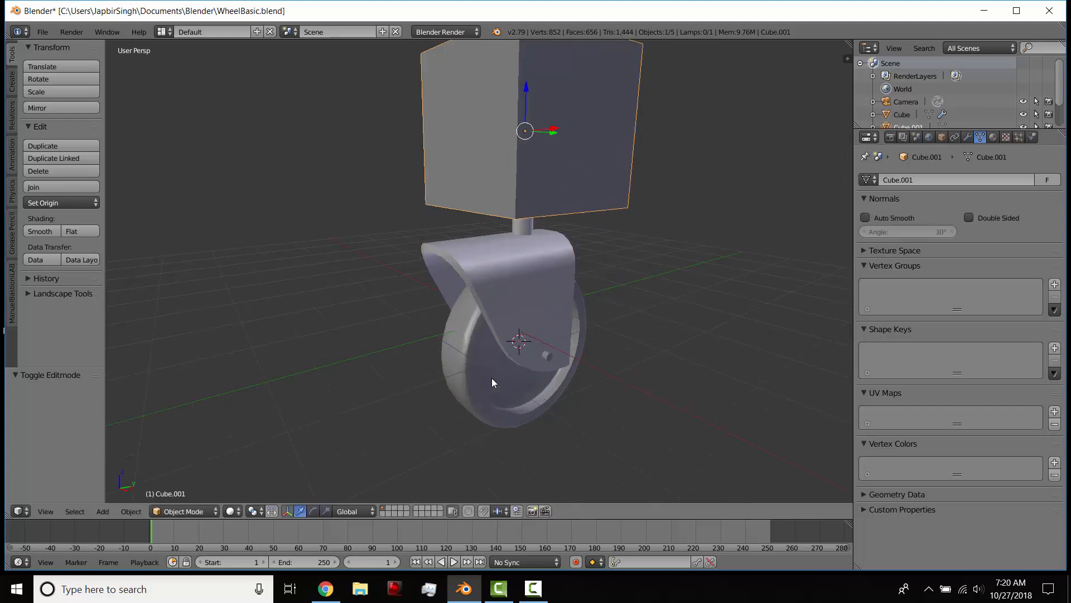
Parent the wheel to the fork using the Object parent type.
{"action": "middle_click_drag", "start_coordinate": [491, 377], "coordinate": [520, 310]}
{"action": "right_click", "coordinate": [491, 344]}
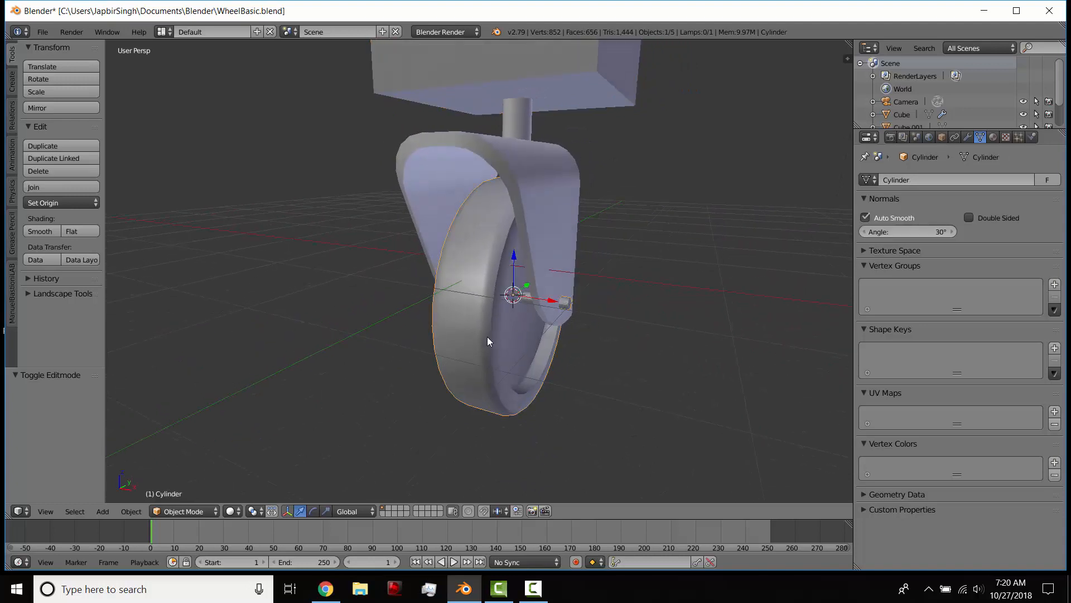
{"action": "right_click", "coordinate": [560, 192], "text": "shift"}
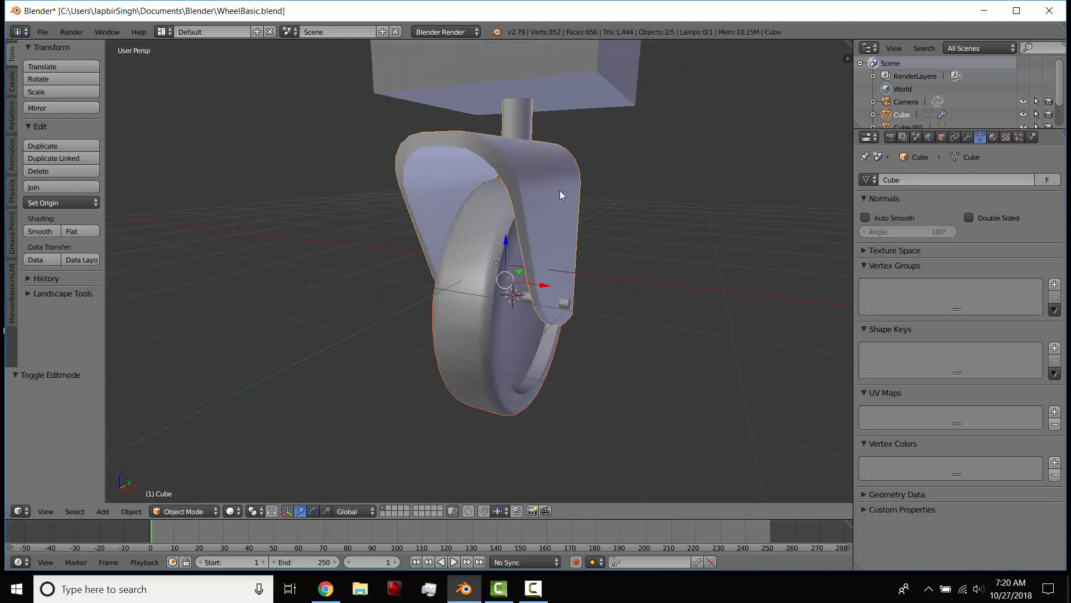
{"action": "key", "text": "ctrl+p"}
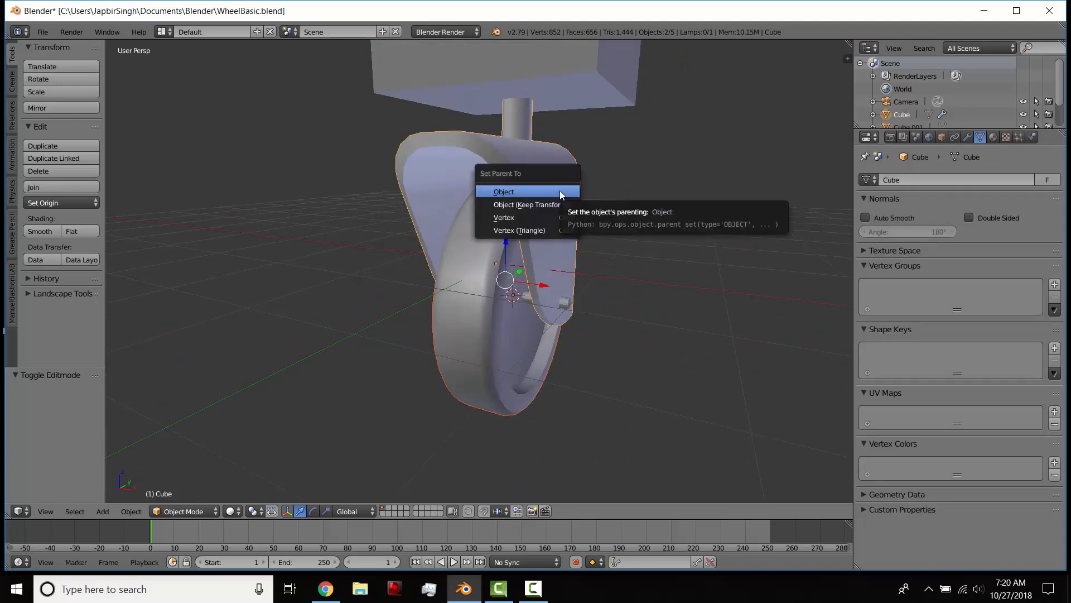
{"action": "left_click", "coordinate": [560, 192]}
Test the wheel's parenting by trial-rotating the fork about the Z axis.
{"action": "scroll", "coordinate": [560, 192], "scroll_direction": "down", "scroll_amount": 1}
{"action": "right_click", "coordinate": [560, 193]}
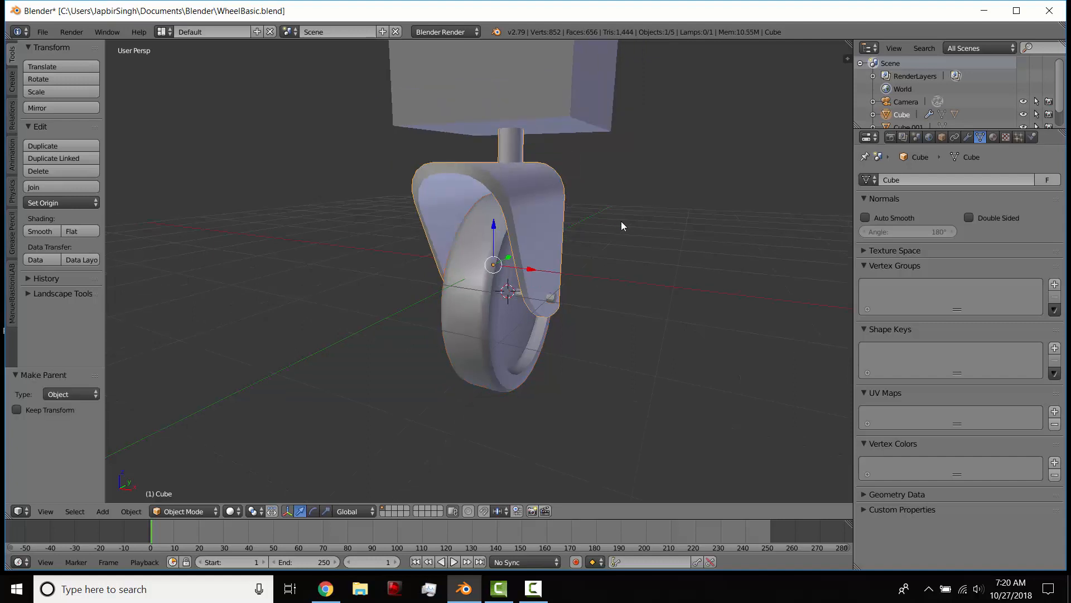
{"action": "key", "text": "r"}
{"action": "key", "text": "z"}
{"action": "right_click", "coordinate": [642, 195]}
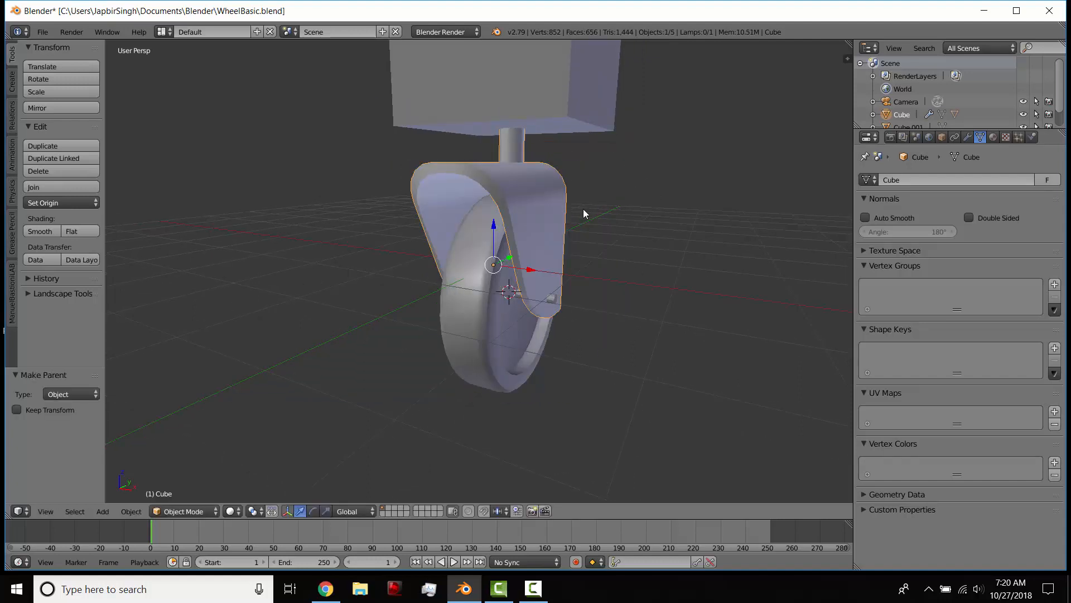
Parent the fork to the upper block using the Object parent type.
{"action": "scroll", "coordinate": [583, 210], "scroll_direction": "down", "scroll_amount": 1}
{"action": "scroll", "coordinate": [522, 220], "scroll_direction": "down", "scroll_amount": 3}
{"action": "right_click", "coordinate": [499, 241]}
{"action": "right_click", "coordinate": [488, 214]}
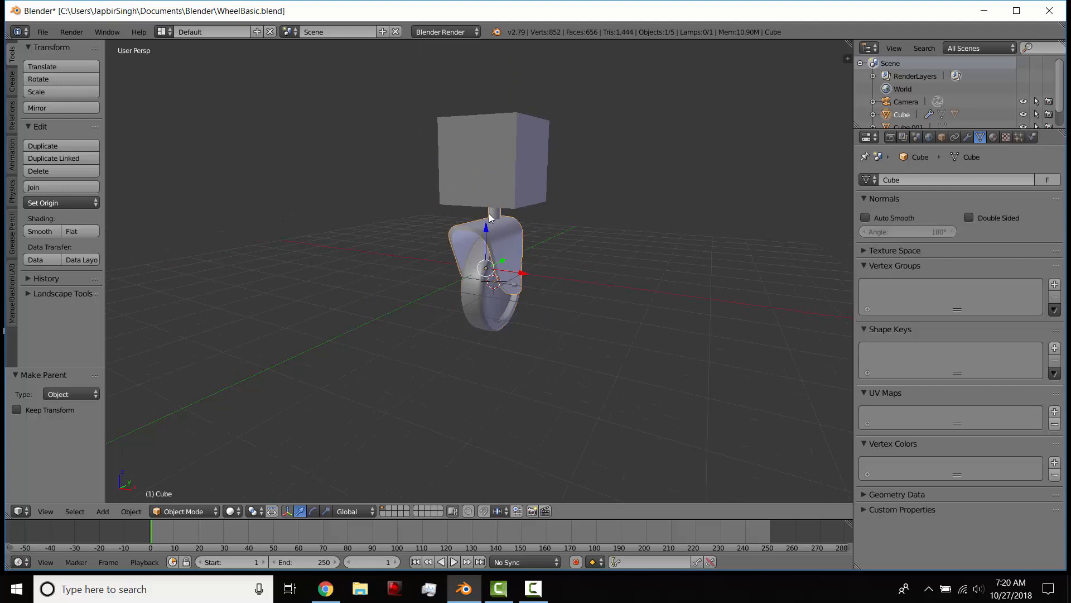
{"action": "right_click", "coordinate": [506, 165], "text": "shift"}
{"action": "key", "text": "ctrl+p"}
{"action": "left_click", "coordinate": [510, 167]}
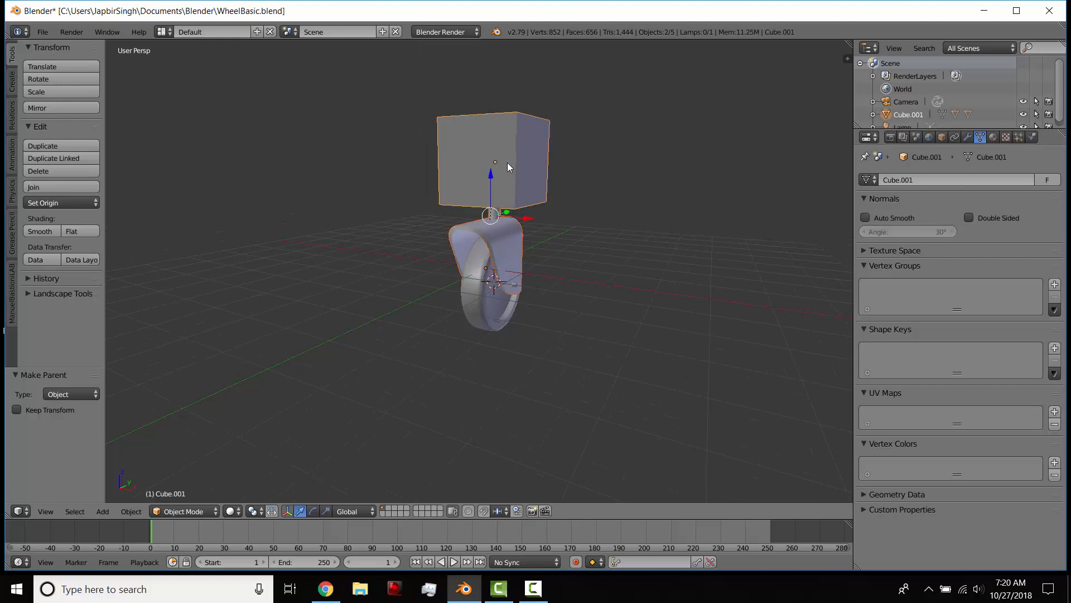
Test-rotate the selected block and fork about the Z axis.
{"action": "key", "text": "r"}
{"action": "key", "text": "z"}
{"action": "right_click", "coordinate": [549, 236]}
Move the selected block and fork up 1.845 along Z in the right orthographic view.
{"action": "key", "text": "KP_1"}
{"action": "key", "text": "KP_3"}
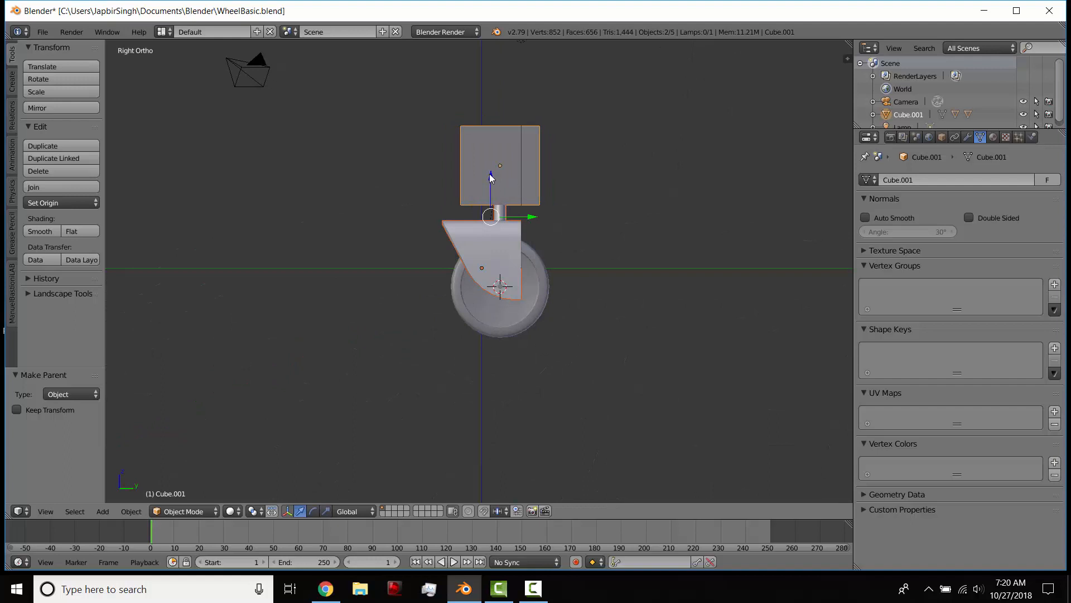
{"action": "left_click_drag", "start_coordinate": [490, 173], "coordinate": [488, 103]}
{"action": "key", "text": "shift+s"}
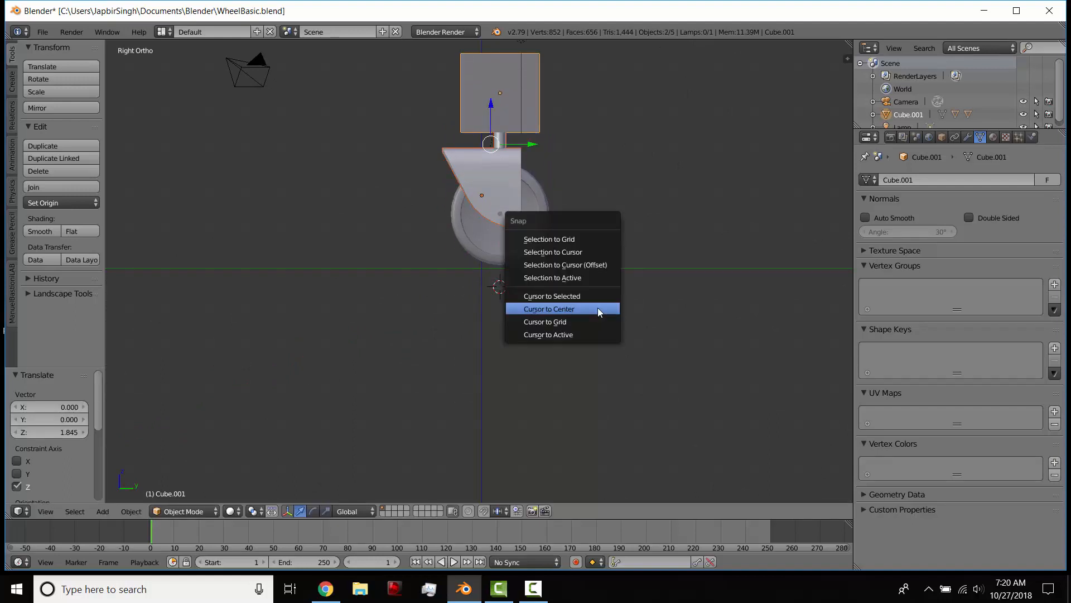
Start the Screencast Keys display.
{"action": "key", "text": "n"}
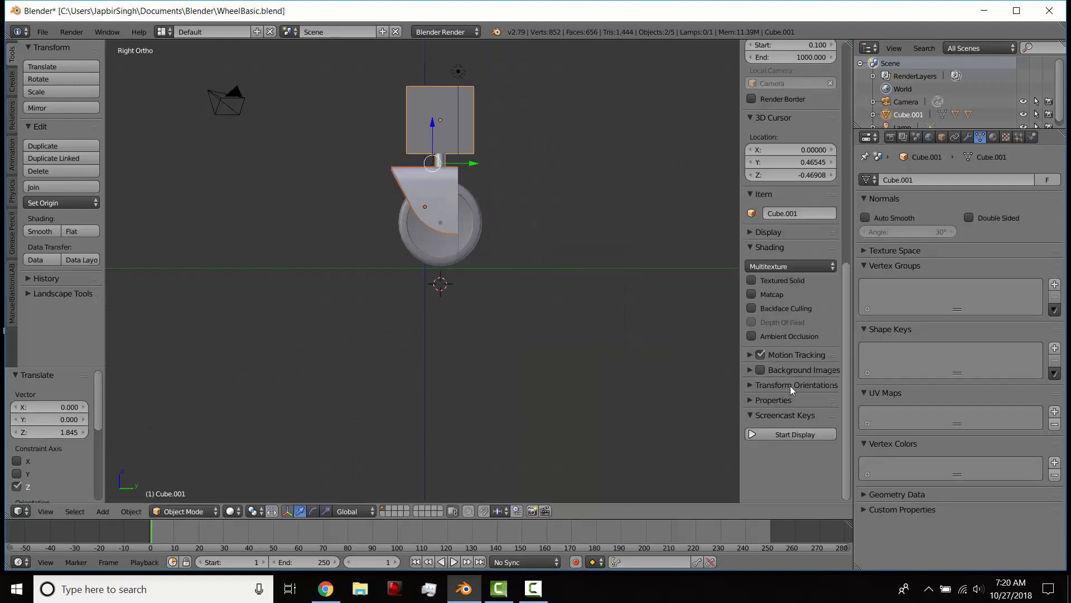
{"action": "left_click", "coordinate": [805, 433]}
{"action": "key", "text": "n"}
Snap the selected parts to the 3D cursor and snap the cursor to the scene center.
{"action": "key", "text": "shift+s"}
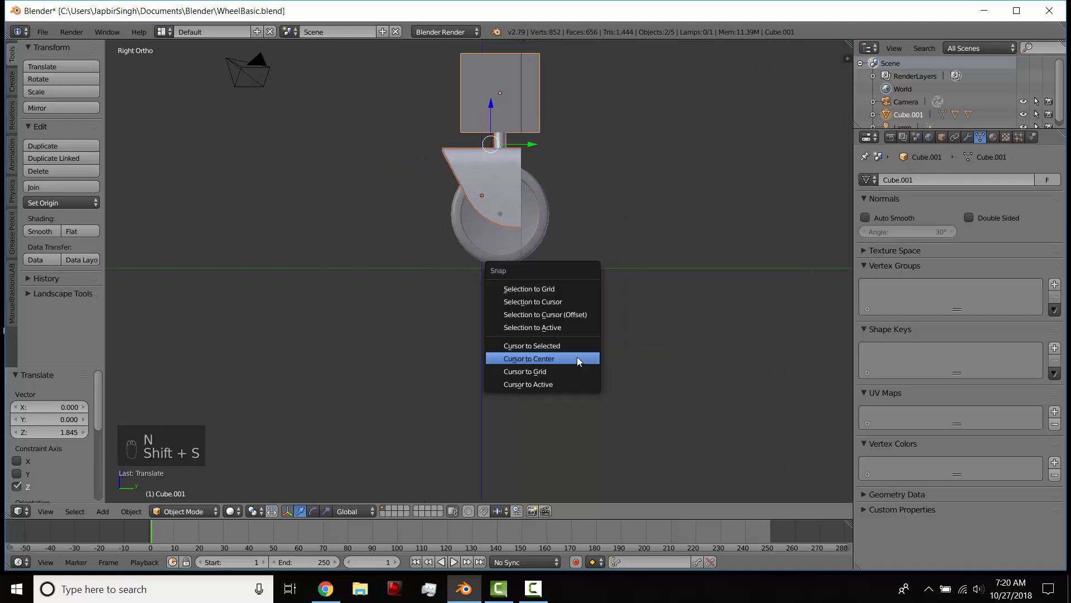
{"action": "left_click", "coordinate": [549, 302]}
{"action": "key", "text": "shift+s"}
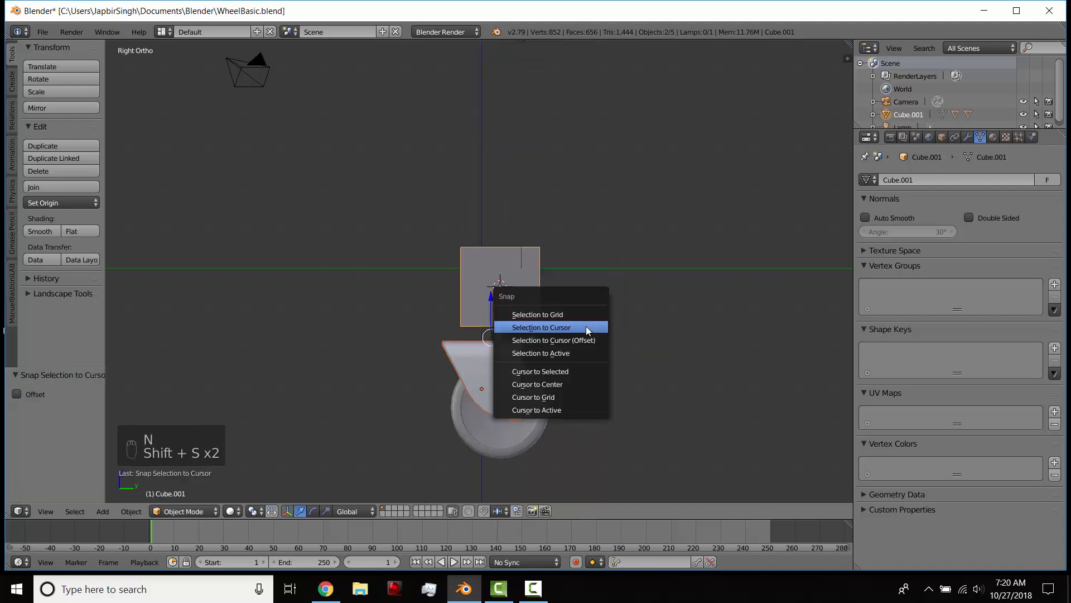
{"action": "left_click", "coordinate": [578, 380]}
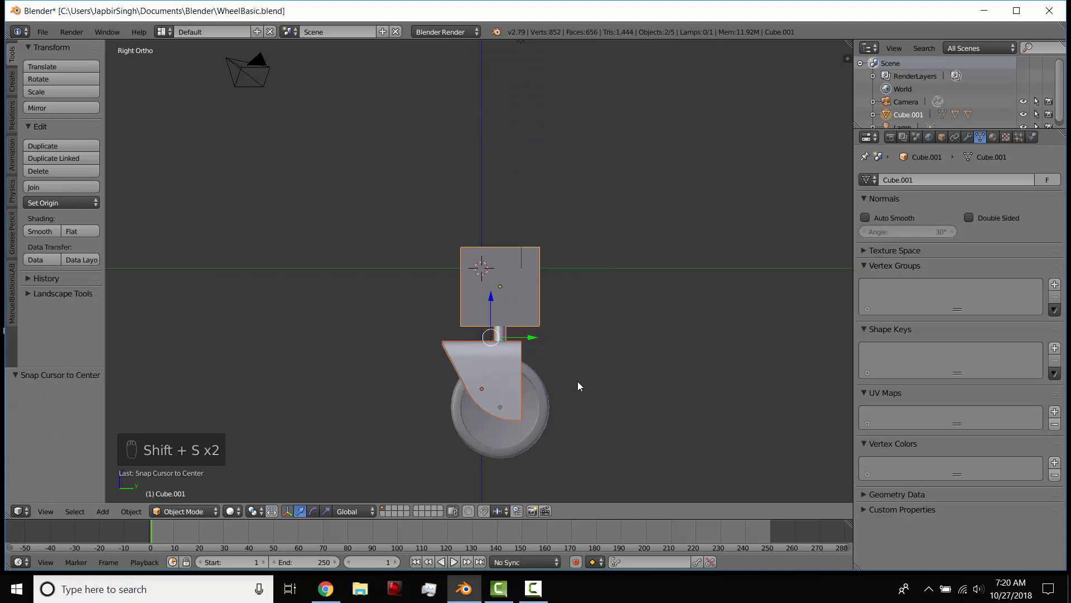
Move the block with its fork and wheel so the wheel rests centred on the ground line at the 3D cursor.
{"action": "right_click", "coordinate": [500, 316]}
{"action": "left_click_drag", "start_coordinate": [499, 253], "coordinate": [509, 67]}
{"action": "left_click_drag", "start_coordinate": [539, 103], "coordinate": [523, 102]}
{"action": "key", "text": "g"}
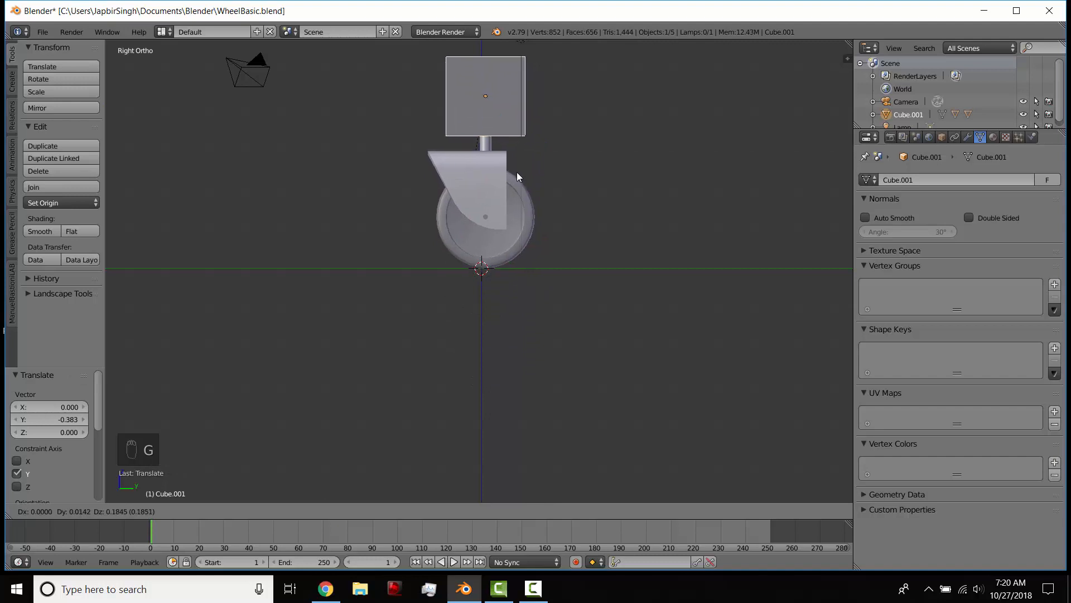
{"action": "left_click", "coordinate": [512, 172]}
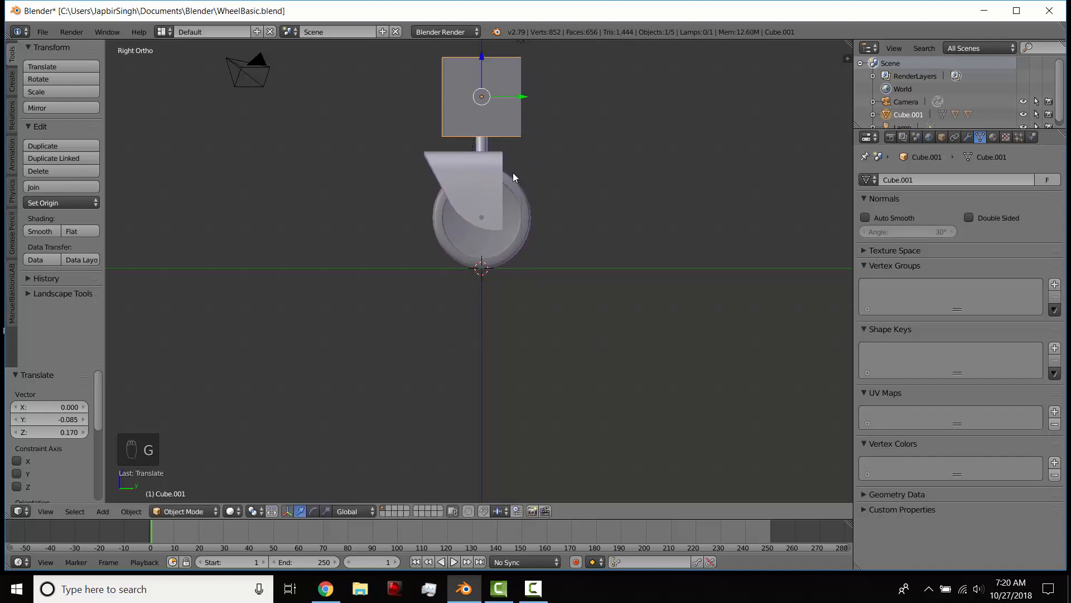
Add a circle-shaped empty at the 3D cursor beneath the wheel.
{"action": "middle_click_drag", "start_coordinate": [513, 173], "coordinate": [508, 327]}
{"action": "key", "text": "shift+a"}
{"action": "mouse_move", "coordinate": [508, 331]}
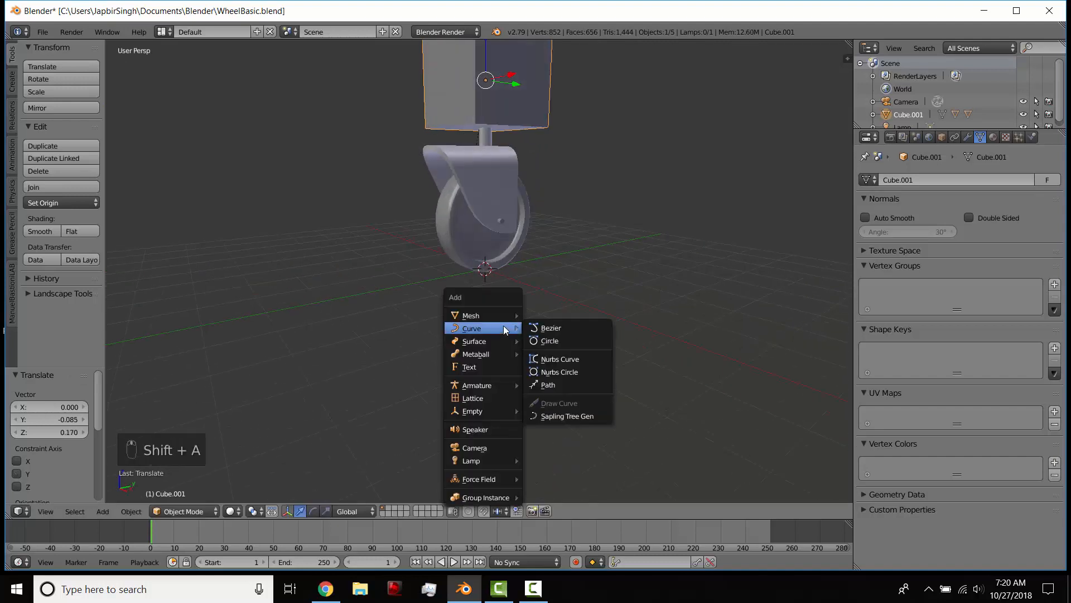
{"action": "mouse_move", "coordinate": [510, 413]}
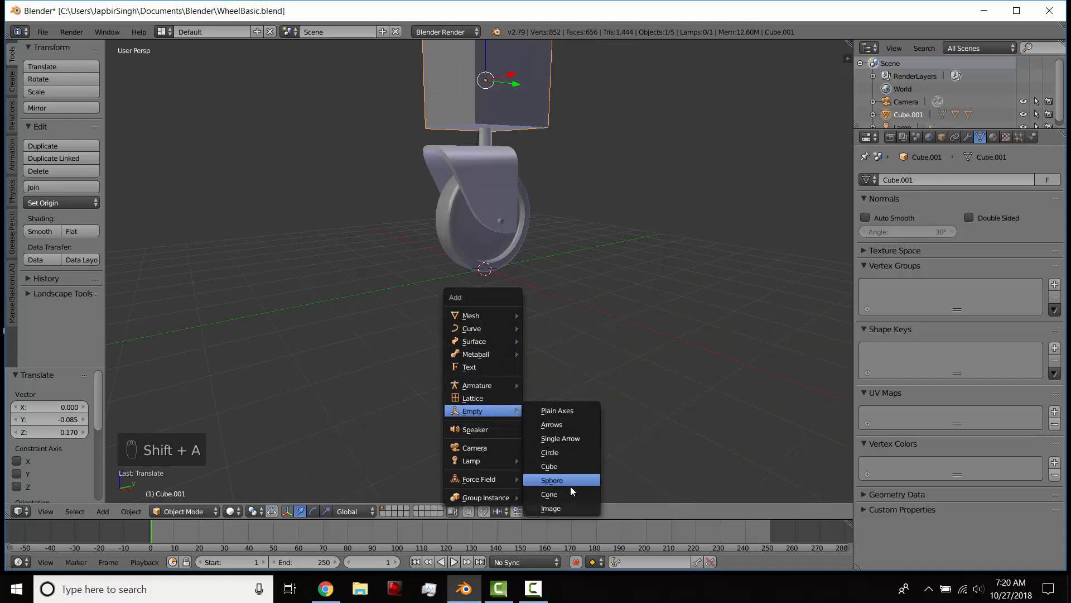
{"action": "left_click", "coordinate": [561, 452]}
Rotate the circle empty 90° about the X axis.
{"action": "key", "text": "r"}
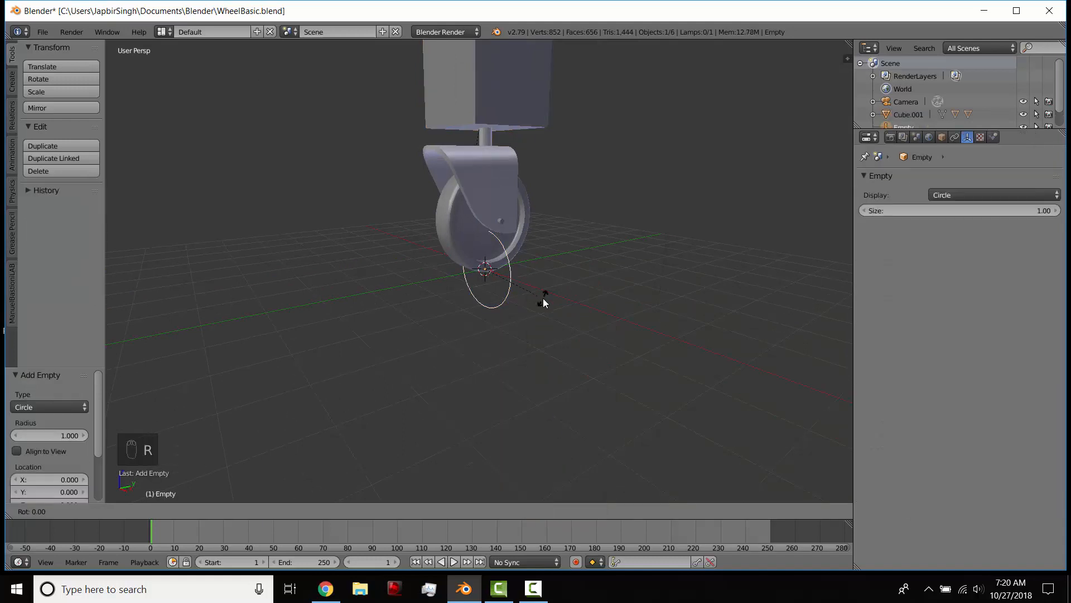
{"action": "key", "text": "x"}
{"action": "key", "text": "9"}
{"action": "key", "text": "0"}
{"action": "key", "text": "Return"}
Try to parent the upper block to the circle empty.
{"action": "scroll", "coordinate": [543, 298], "scroll_direction": "up", "scroll_amount": 3}
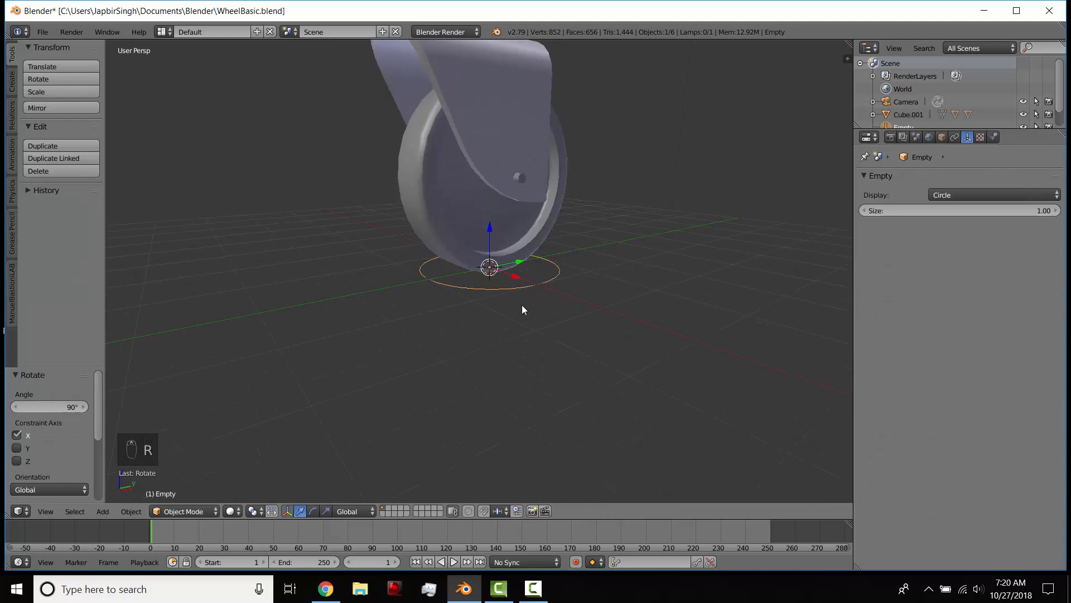
{"action": "middle_click_drag", "start_coordinate": [521, 305], "coordinate": [491, 300]}
{"action": "scroll", "coordinate": [465, 239], "scroll_direction": "down", "scroll_amount": 4}
{"action": "right_click", "coordinate": [491, 140]}
{"action": "right_click", "coordinate": [476, 280], "text": "shift"}
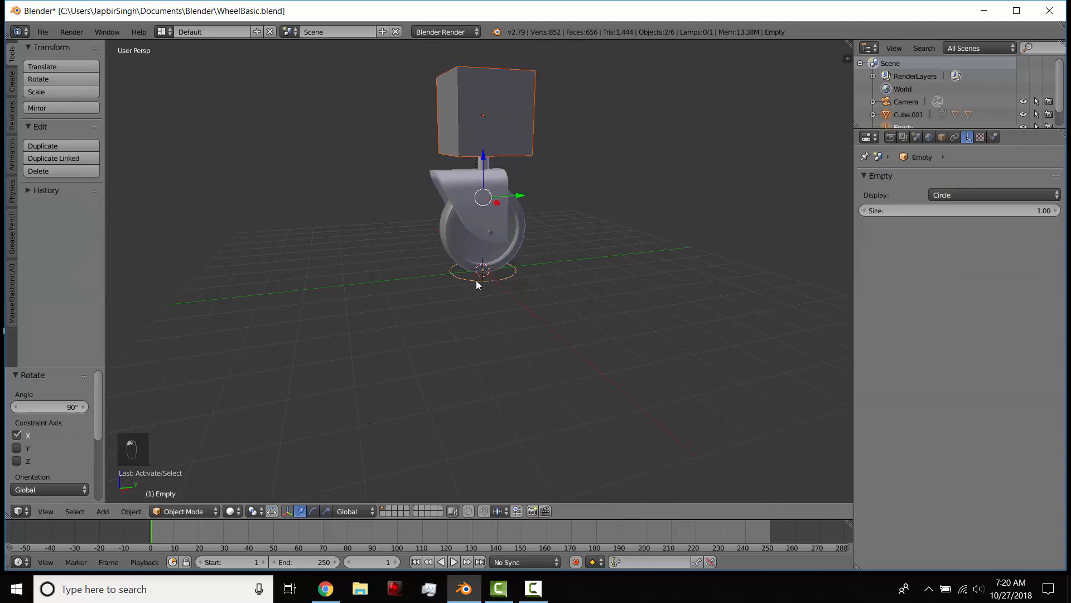
{"action": "key", "text": "ctrl+p"}
{"action": "left_click", "coordinate": [476, 280]}
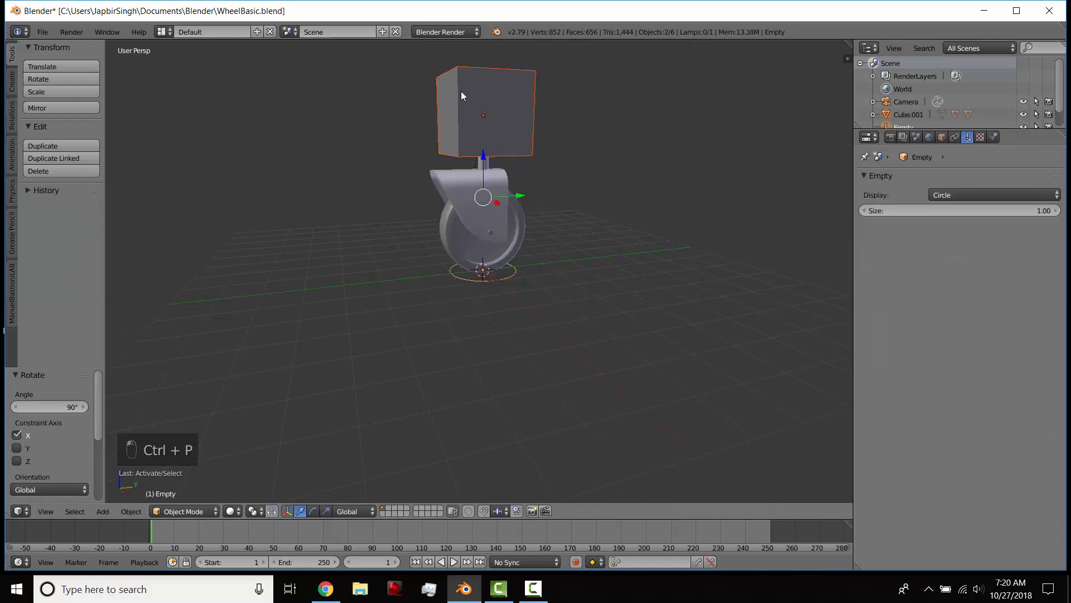
Parent the upper block to the circle empty using the Object parent type.
{"action": "right_click", "coordinate": [492, 105]}
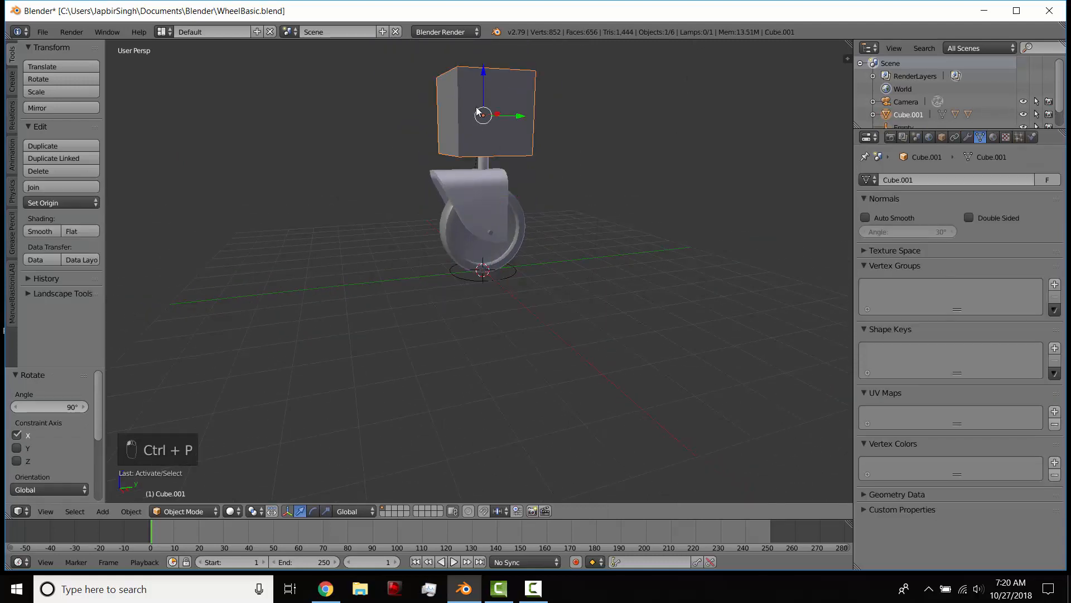
{"action": "right_click", "coordinate": [466, 280], "text": "shift"}
{"action": "key", "text": "ctrl+p"}
{"action": "left_click", "coordinate": [463, 279]}
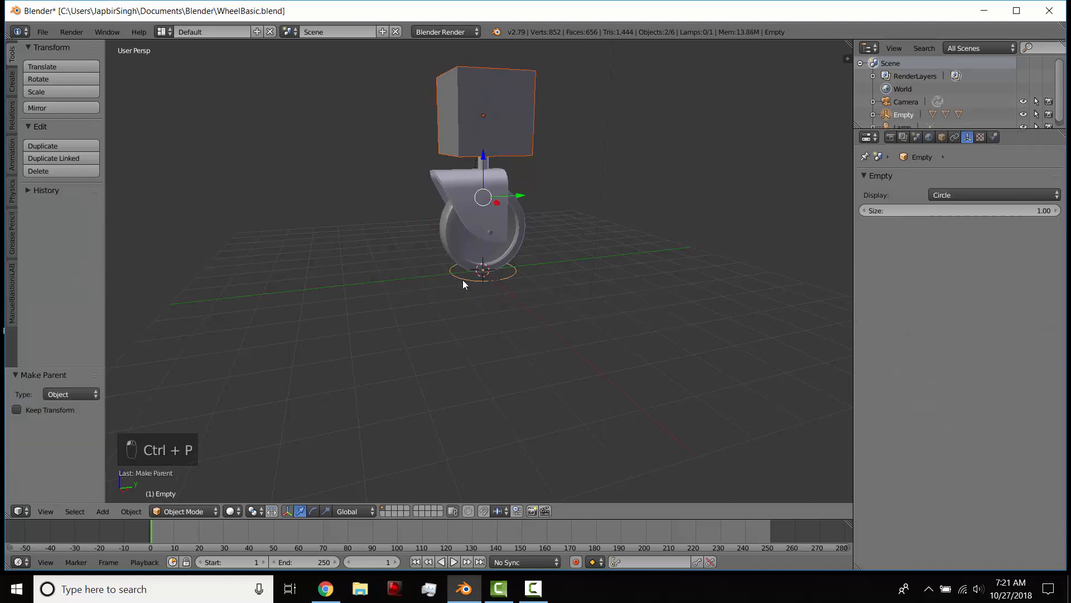
Test the parent hierarchy by trial-moving the empty, the block and the fork, and trial-rotating the fork.
{"action": "right_click", "coordinate": [471, 285]}
{"action": "key", "text": "g"}
{"action": "right_click", "coordinate": [504, 269]}
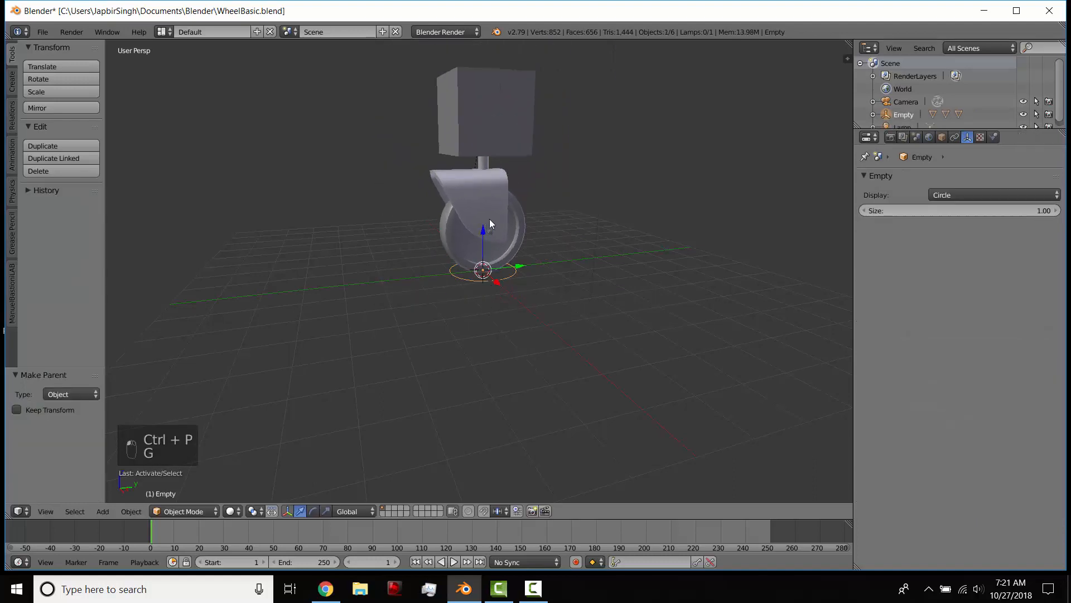
{"action": "right_click", "coordinate": [524, 127]}
{"action": "key", "text": "g"}
{"action": "right_click", "coordinate": [510, 134]}
{"action": "right_click", "coordinate": [488, 193]}
{"action": "key", "text": "g"}
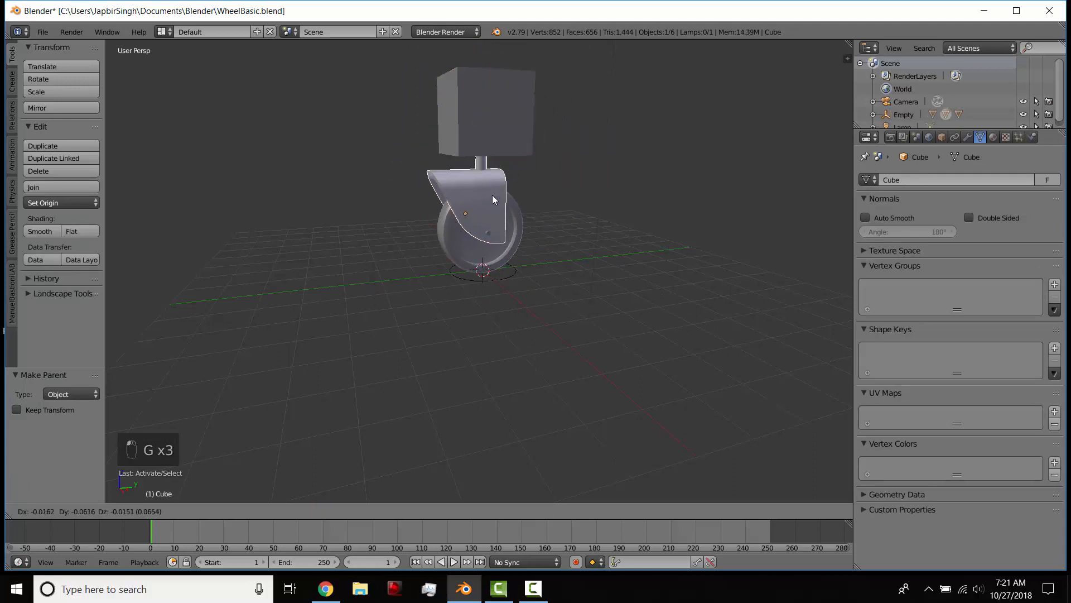
{"action": "right_click", "coordinate": [492, 195]}
{"action": "key", "text": "r"}
{"action": "right_click", "coordinate": [539, 196]}
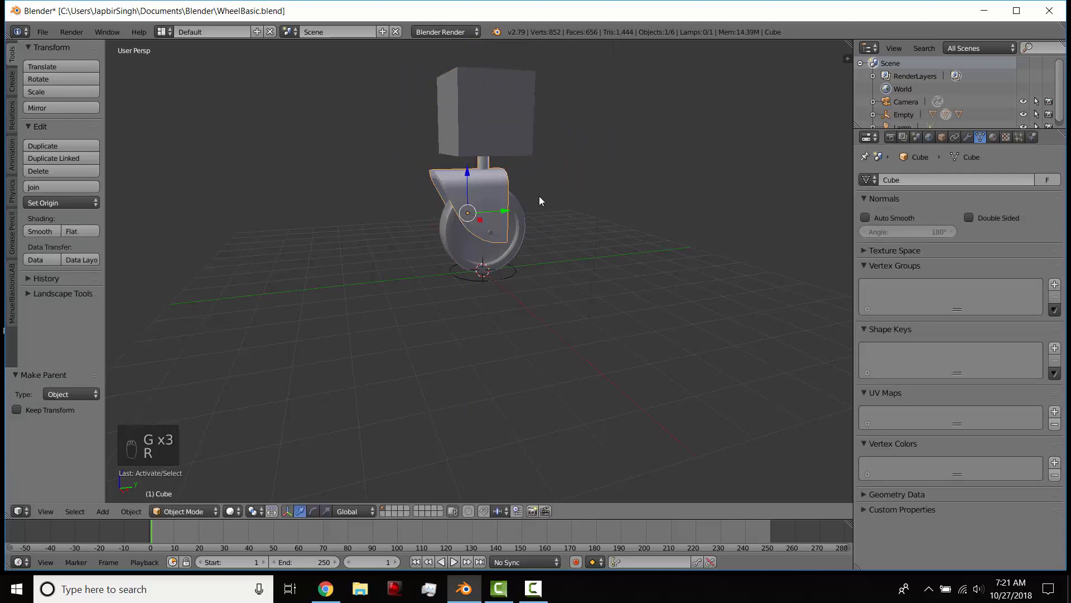
Open the fork mesh for editing in wireframe shading, with its vertical stem in view.
{"action": "scroll", "coordinate": [523, 202], "scroll_direction": "up", "scroll_amount": 6}
{"action": "scroll", "coordinate": [507, 262], "scroll_direction": "down", "scroll_amount": 3}
{"action": "middle_click_drag", "start_coordinate": [516, 292], "coordinate": [510, 226]}
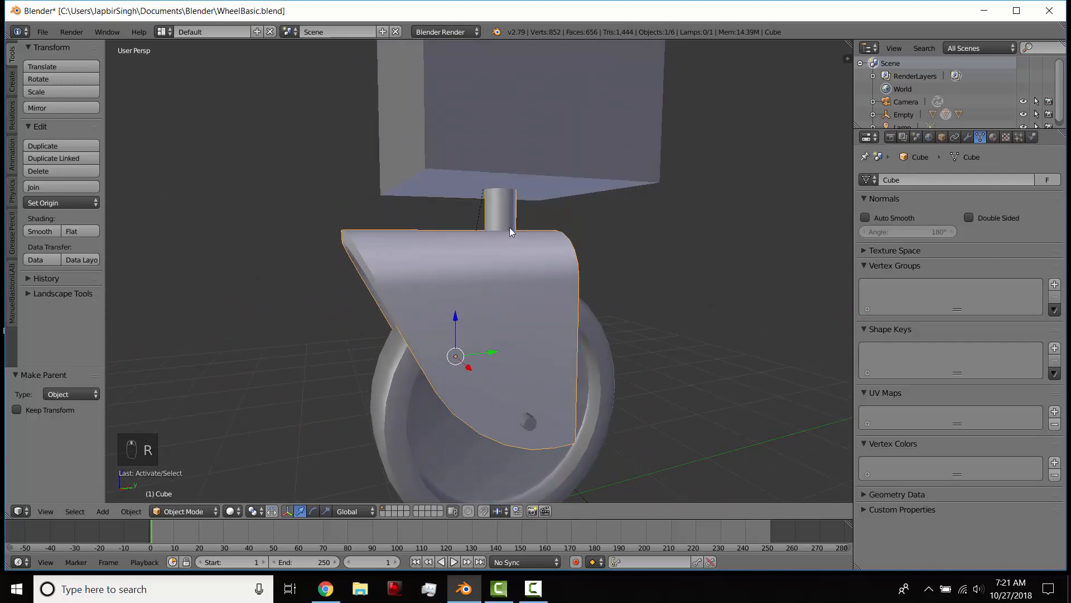
{"action": "key", "text": "z"}
{"action": "middle_click_drag", "start_coordinate": [511, 188], "coordinate": [431, 474]}
{"action": "key", "text": "Tab"}
{"action": "scroll", "coordinate": [507, 363], "scroll_direction": "up", "scroll_amount": 2}
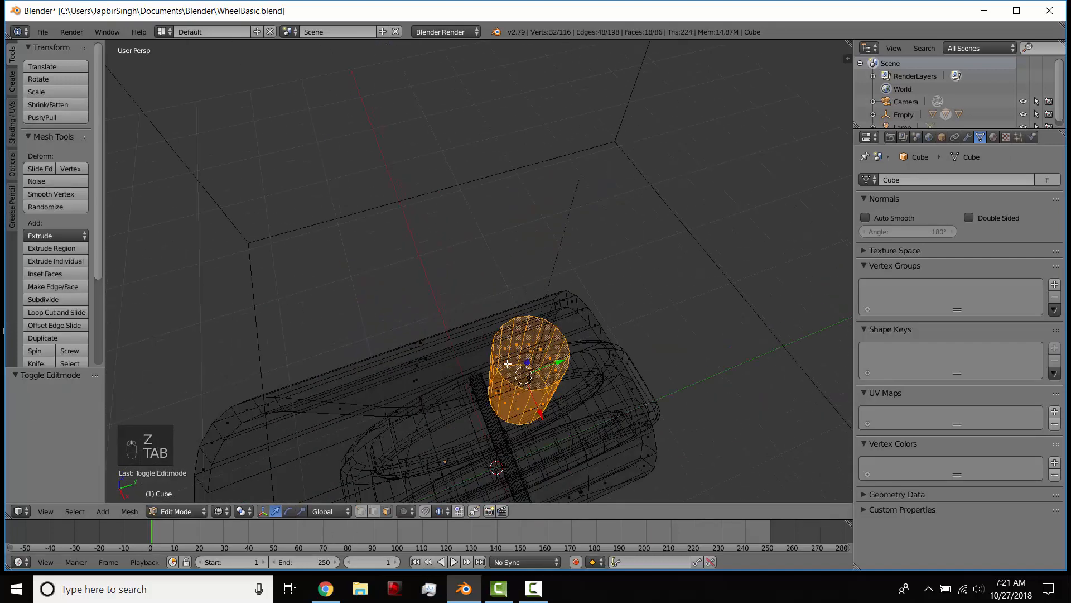
Snap the 3D cursor to the top face of the fork's cylindrical stem.
{"action": "key", "text": "z"}
{"action": "middle_click_drag", "start_coordinate": [550, 385], "coordinate": [559, 361]}
{"action": "key", "text": "a"}
{"action": "right_click", "coordinate": [539, 300]}
{"action": "scroll", "coordinate": [539, 298], "scroll_direction": "down", "scroll_amount": 8}
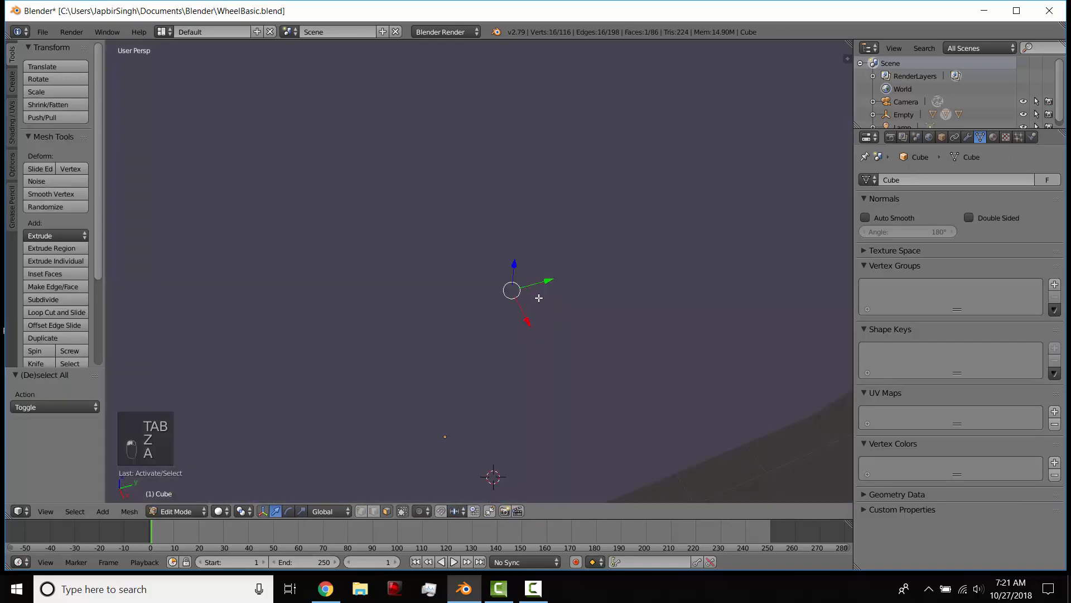
{"action": "key", "text": "z"}
{"action": "scroll", "coordinate": [538, 298], "scroll_direction": "up", "scroll_amount": 8}
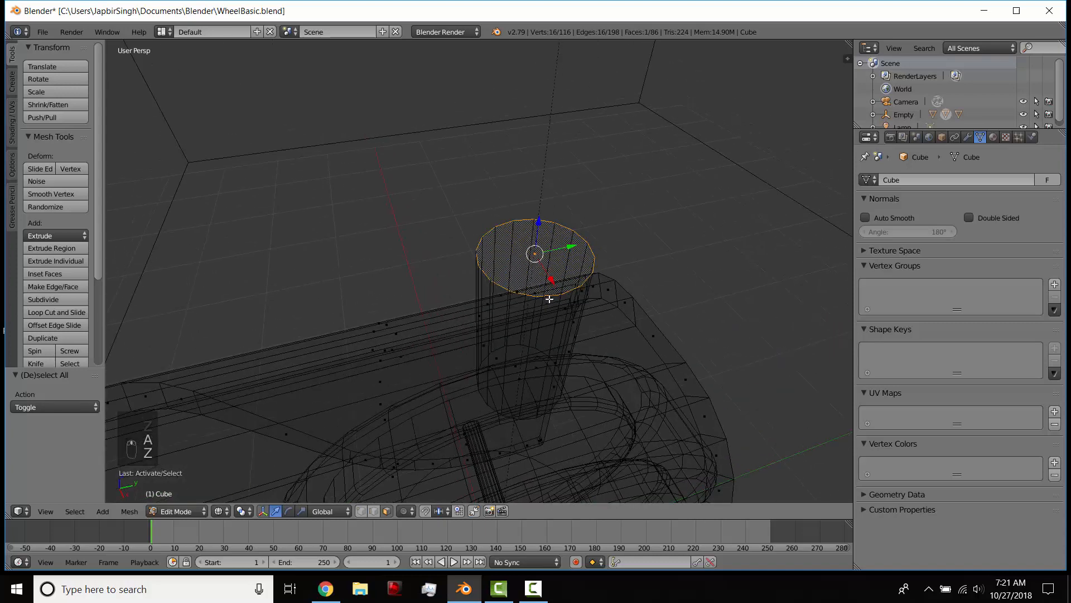
{"action": "key", "text": "shift+s"}
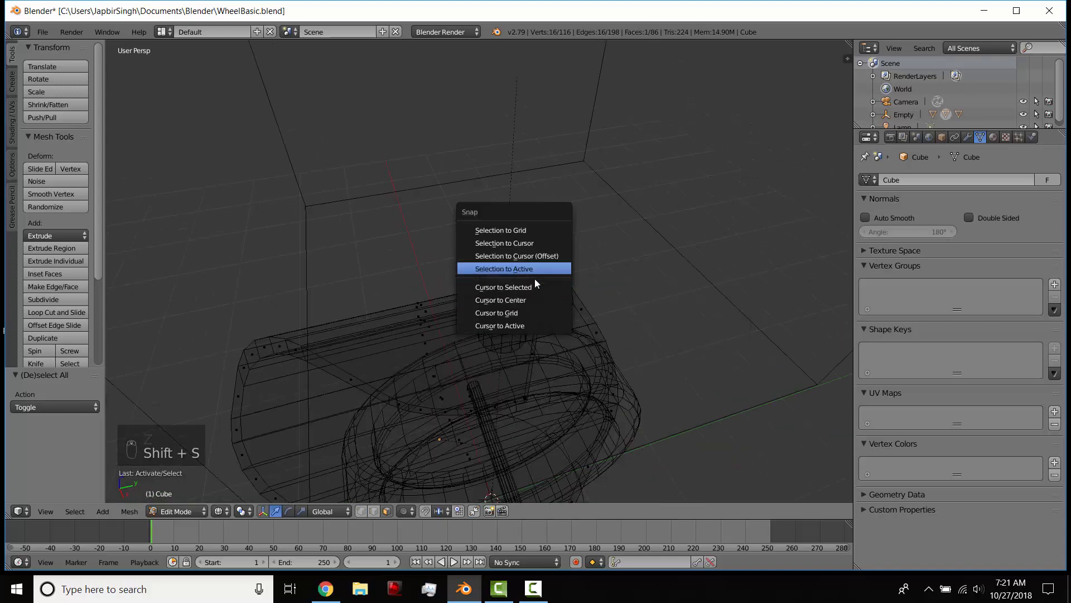
{"action": "left_click", "coordinate": [535, 285]}
Return the fork to solid shading in Object Mode and set its origin to the 3D cursor.
{"action": "key", "text": "z"}
{"action": "scroll", "coordinate": [538, 295], "scroll_direction": "down", "scroll_amount": 5}
{"action": "key", "text": "Tab"}
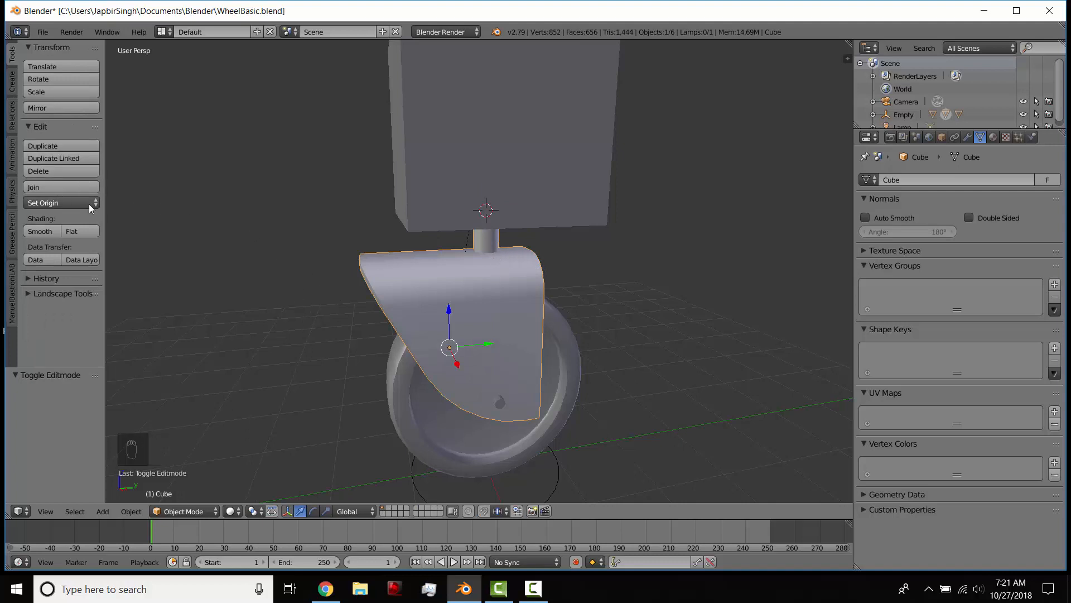
{"action": "key", "text": "ctrl+alt+shift+c"}
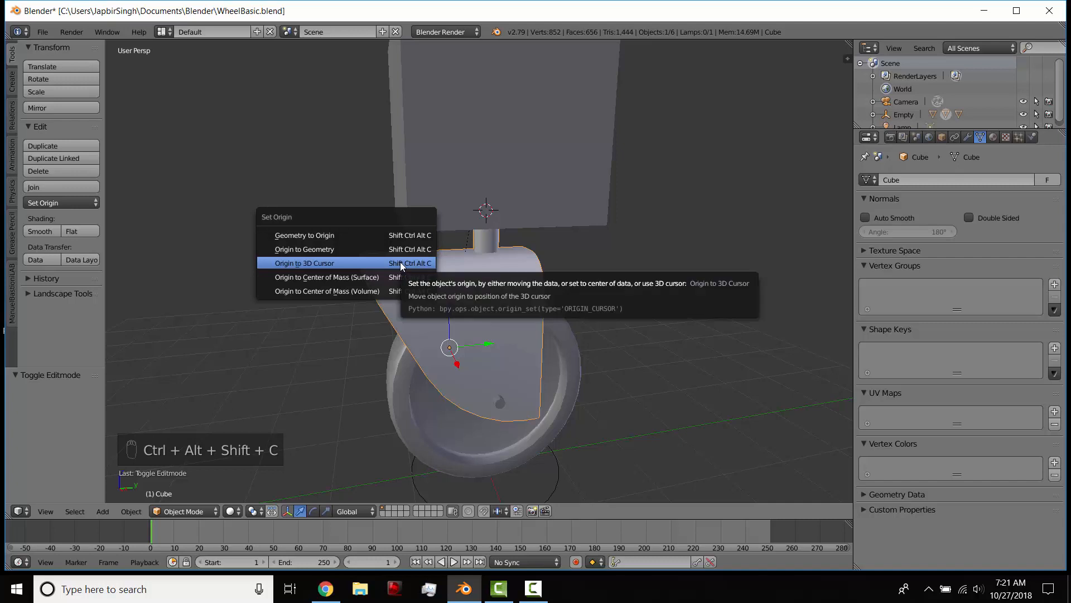
{"action": "left_click", "coordinate": [400, 262]}
{"action": "scroll", "coordinate": [482, 304], "scroll_direction": "down", "scroll_amount": 3}
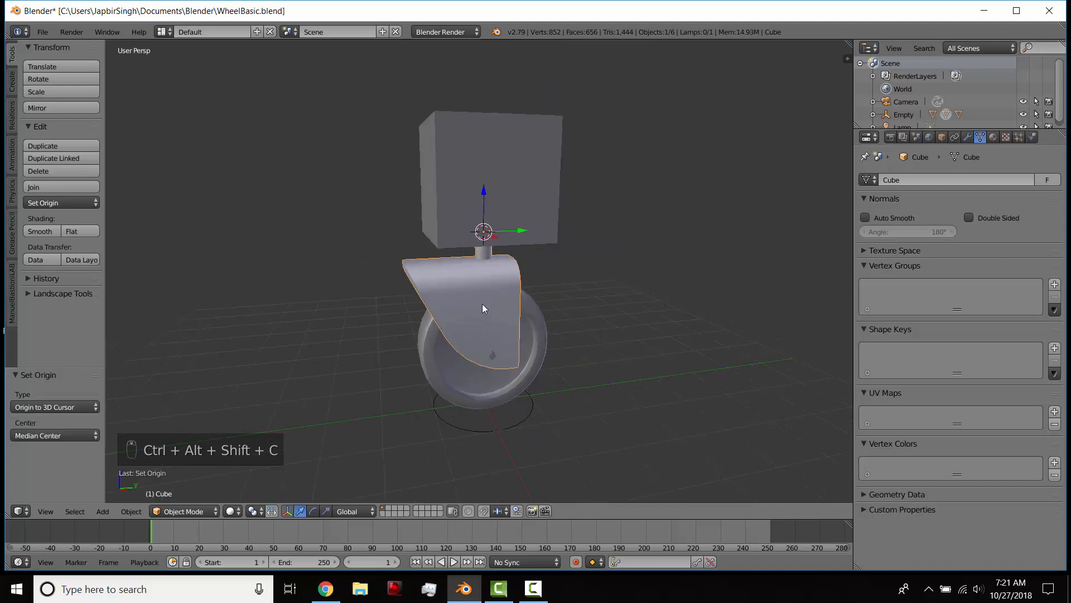
Test the fork's new pivot with a trial rotation about global Z, and trial-move the circle empty along Y.
{"action": "key", "text": "r"}
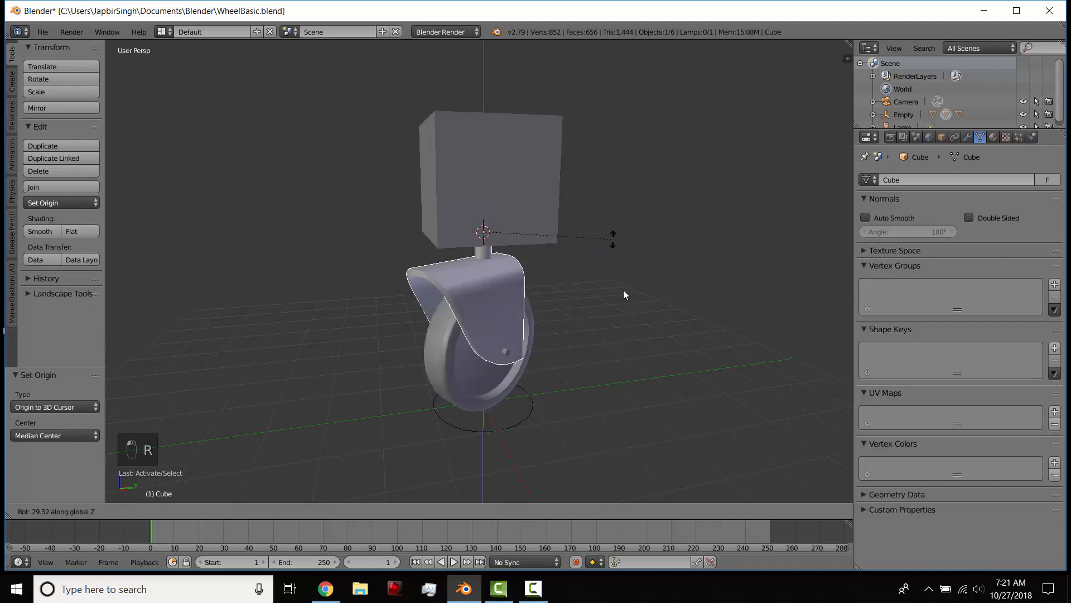
{"action": "left_click", "coordinate": [551, 383]}
{"action": "middle_click_drag", "start_coordinate": [551, 384], "coordinate": [472, 311]}
{"action": "right_click", "coordinate": [437, 307]}
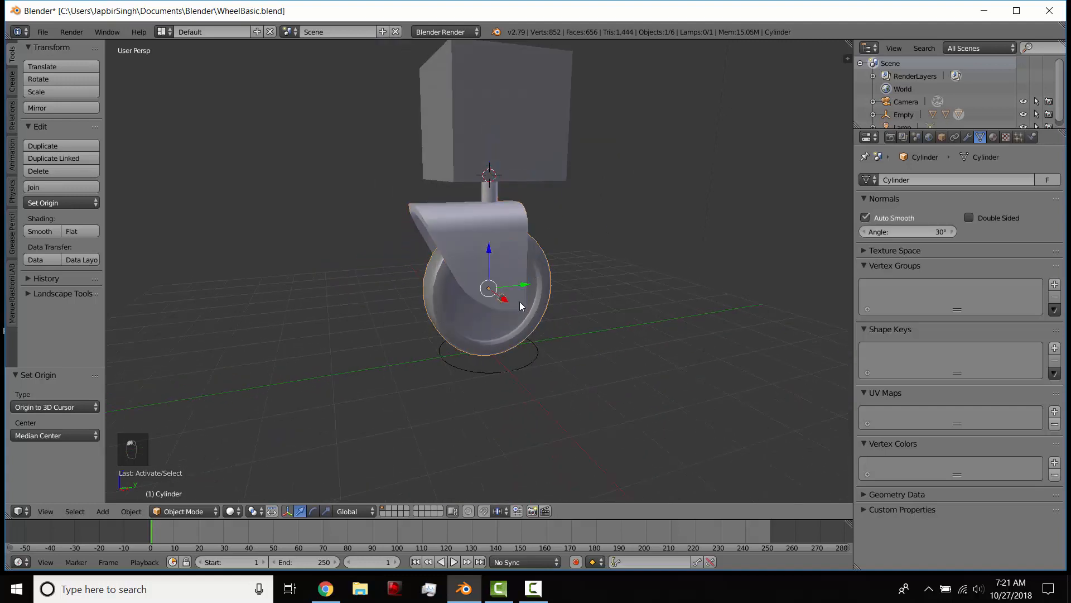
{"action": "right_click", "coordinate": [512, 366]}
{"action": "left_click_drag", "start_coordinate": [523, 344], "coordinate": [552, 336]}
Open the wheel mesh in edge selection and pull one tread edge outward by about -0.129 along Y.
{"action": "scroll", "coordinate": [510, 330], "scroll_direction": "up", "scroll_amount": 3}
{"action": "middle_click_drag", "start_coordinate": [510, 329], "coordinate": [473, 327], "text": "shift"}
{"action": "right_click", "coordinate": [464, 323]}
{"action": "key", "text": "Tab"}
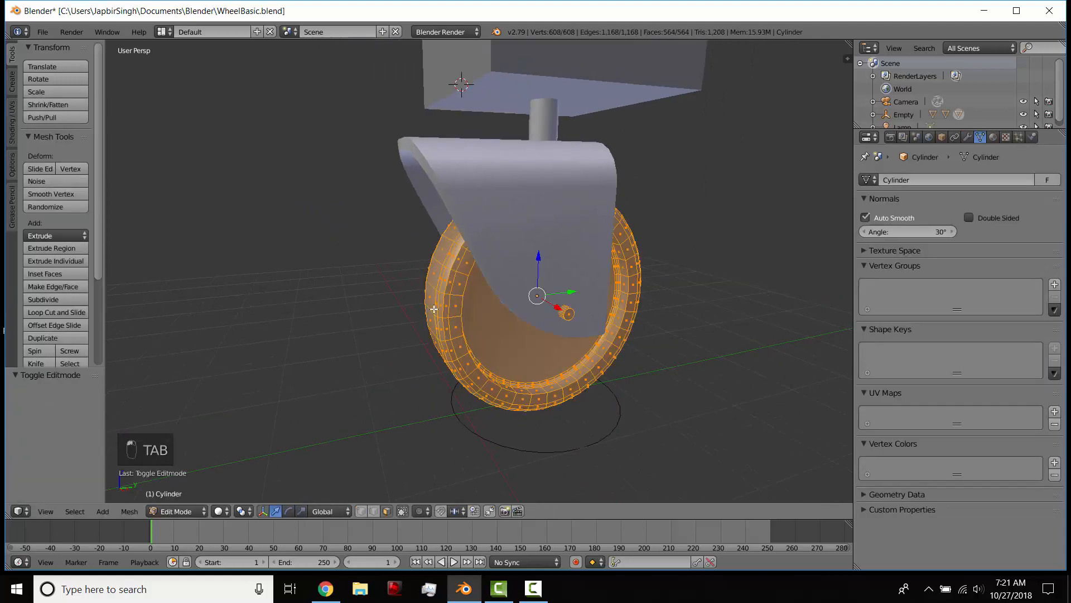
{"action": "right_click", "coordinate": [434, 309]}
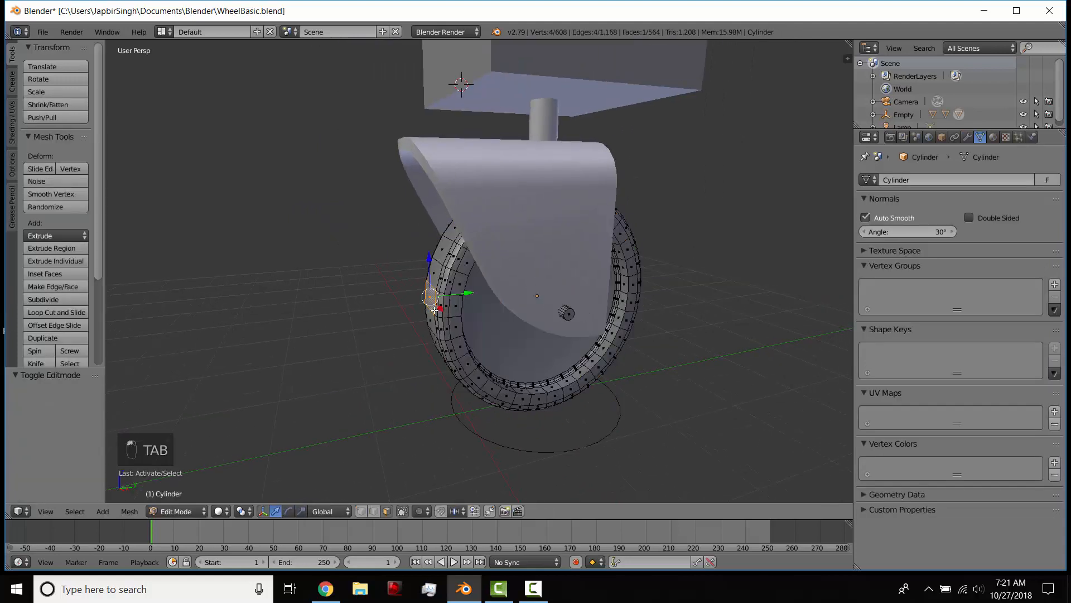
{"action": "left_click", "coordinate": [376, 512]}
{"action": "key", "text": "a"}
{"action": "key", "text": "a"}
{"action": "right_click", "coordinate": [437, 315]}
{"action": "left_click_drag", "start_coordinate": [469, 305], "coordinate": [456, 307]}
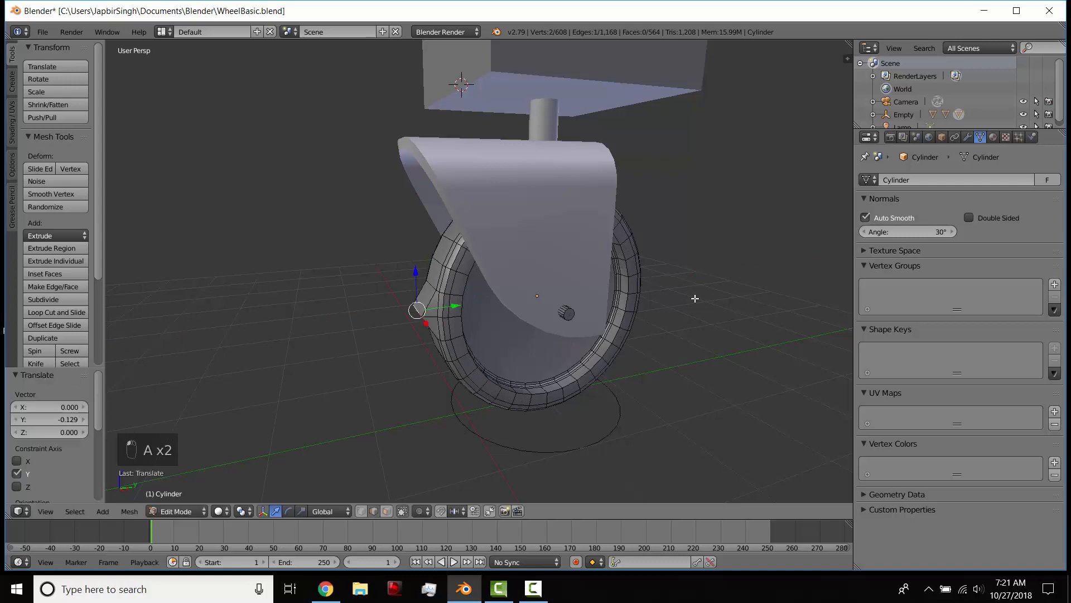
Pull a tread edge on the wheel's opposite side outward by about 0.260 along Y and return to Object Mode.
{"action": "middle_click_drag", "start_coordinate": [695, 298], "coordinate": [605, 299]}
{"action": "right_click", "coordinate": [575, 319]}
{"action": "left_click_drag", "start_coordinate": [603, 330], "coordinate": [628, 339]}
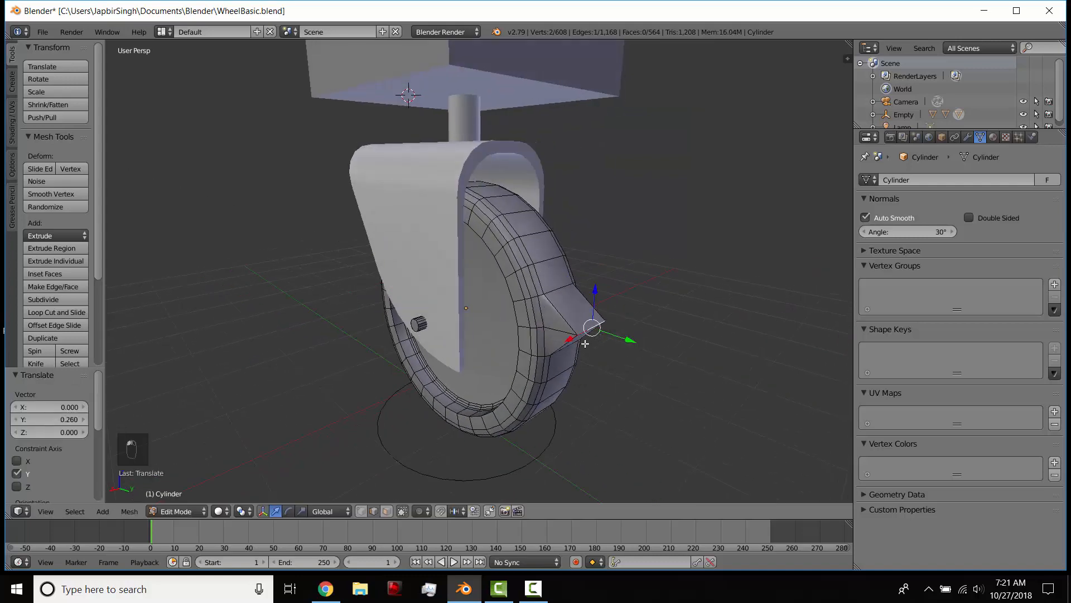
{"action": "scroll", "coordinate": [585, 344], "scroll_direction": "down", "scroll_amount": 3}
{"action": "middle_click_drag", "start_coordinate": [569, 342], "coordinate": [594, 353]}
{"action": "key", "text": "Tab"}
{"action": "middle_click_drag", "start_coordinate": [416, 321], "coordinate": [447, 293]}
{"action": "scroll", "coordinate": [479, 357], "scroll_direction": "up", "scroll_amount": 1}
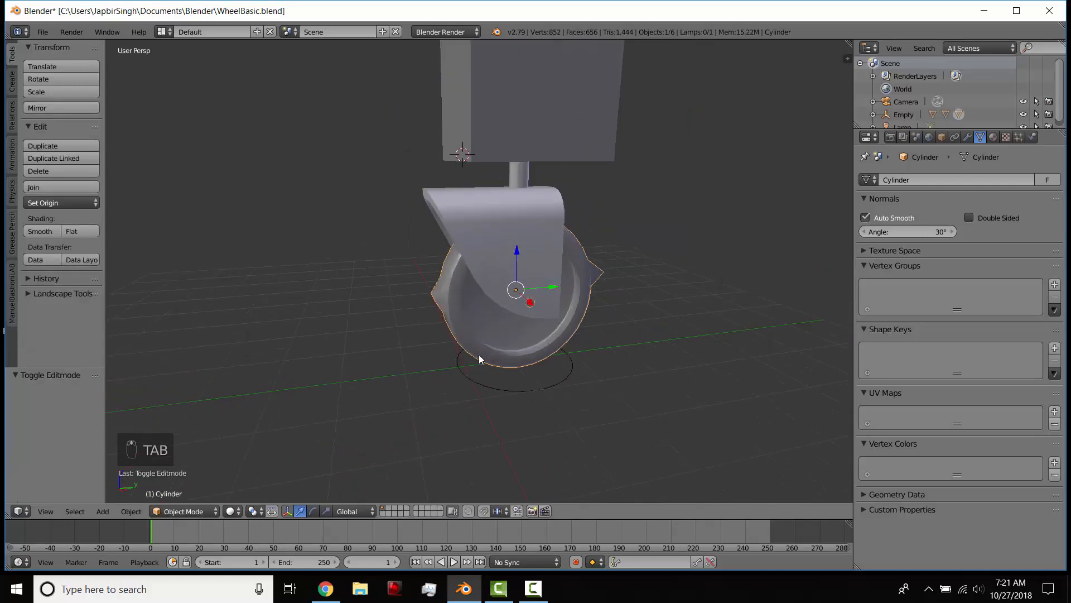
Move the circle empty by about -0.785 along the global Y axis.
{"action": "scroll", "coordinate": [481, 309], "scroll_direction": "up", "scroll_amount": 3}
{"action": "scroll", "coordinate": [480, 310], "scroll_direction": "down", "scroll_amount": 3}
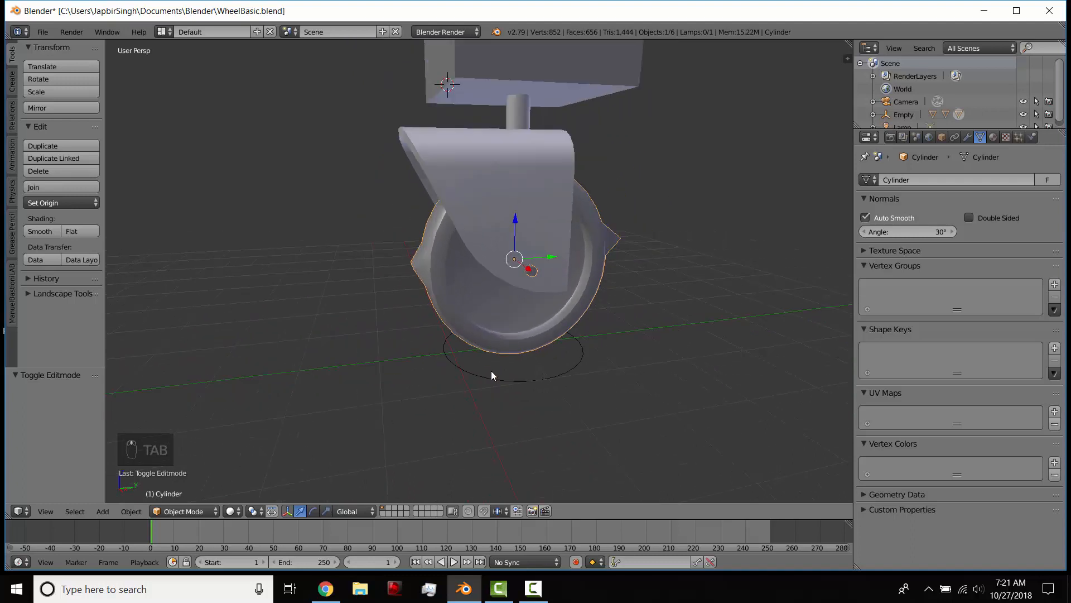
{"action": "middle_click_drag", "start_coordinate": [523, 353], "coordinate": [487, 367]}
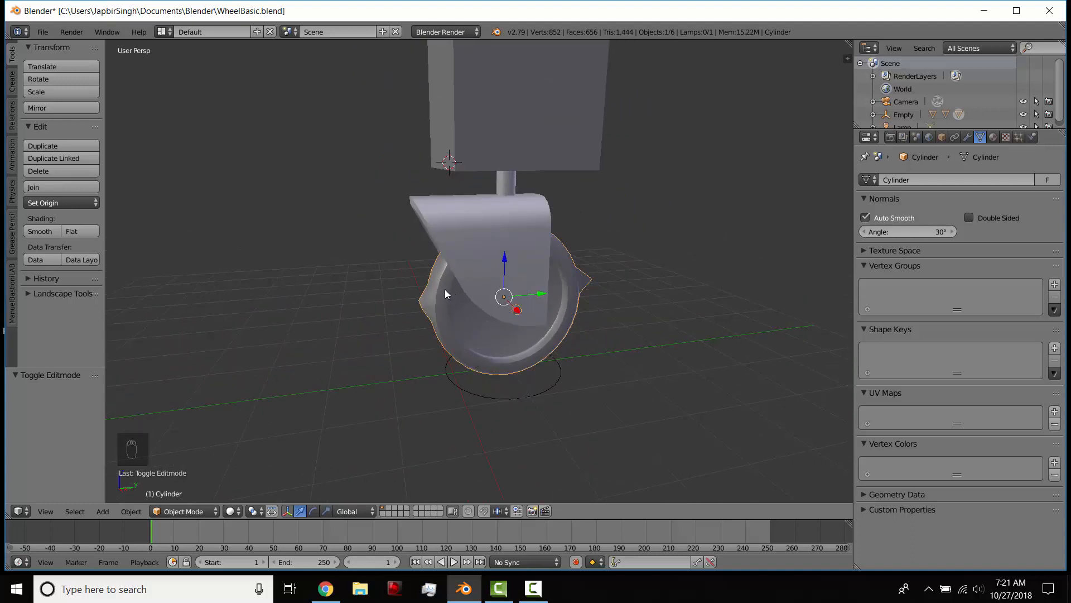
{"action": "right_click", "coordinate": [467, 393]}
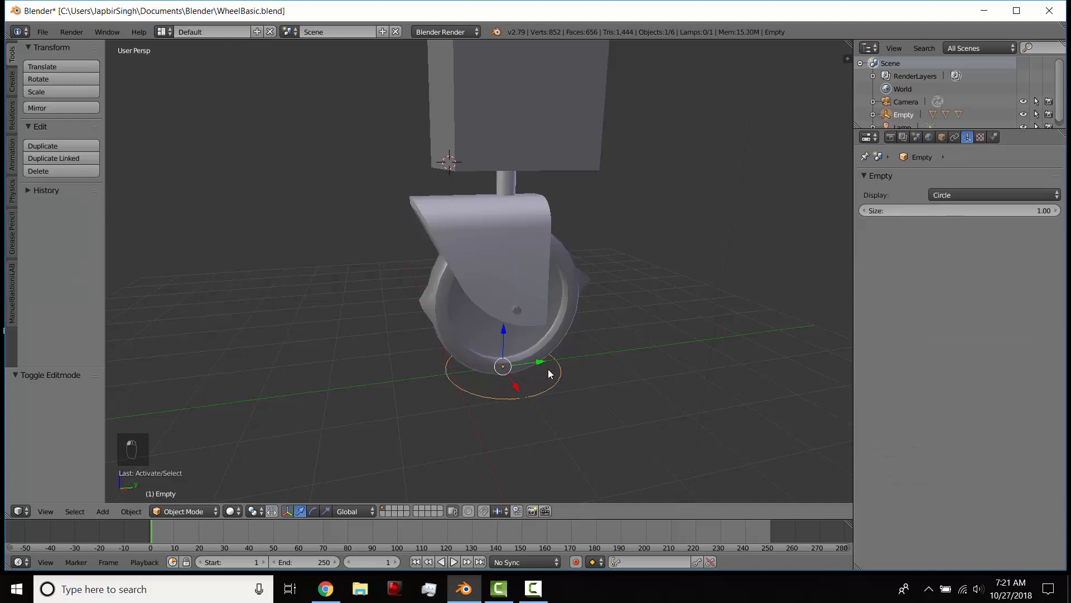
{"action": "key", "text": "g"}
{"action": "left_click", "coordinate": [486, 361]}
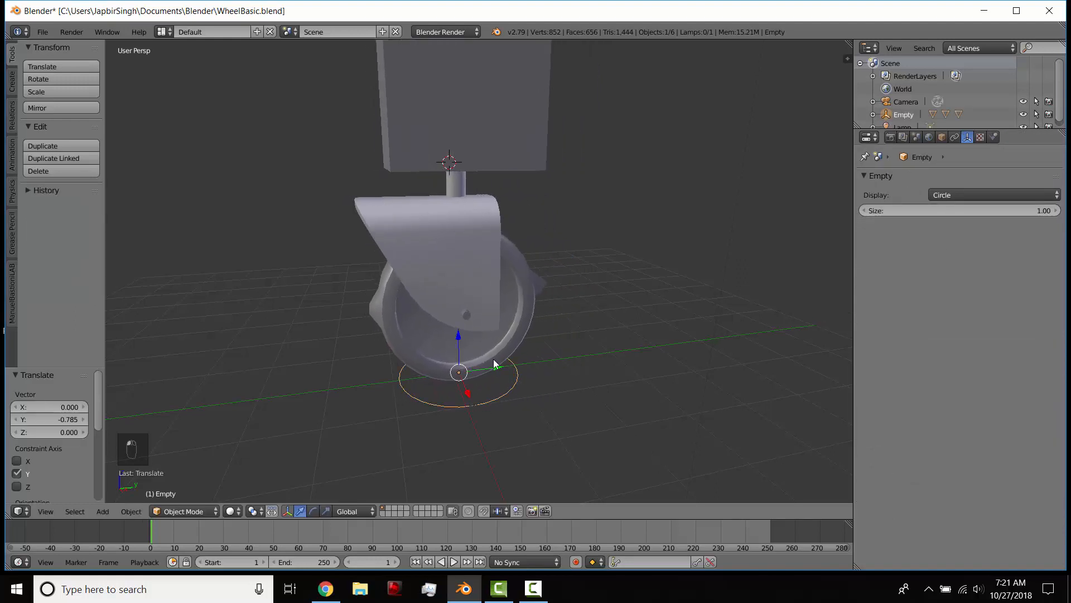
{"action": "middle_click_drag", "start_coordinate": [485, 420], "coordinate": [486, 318]}
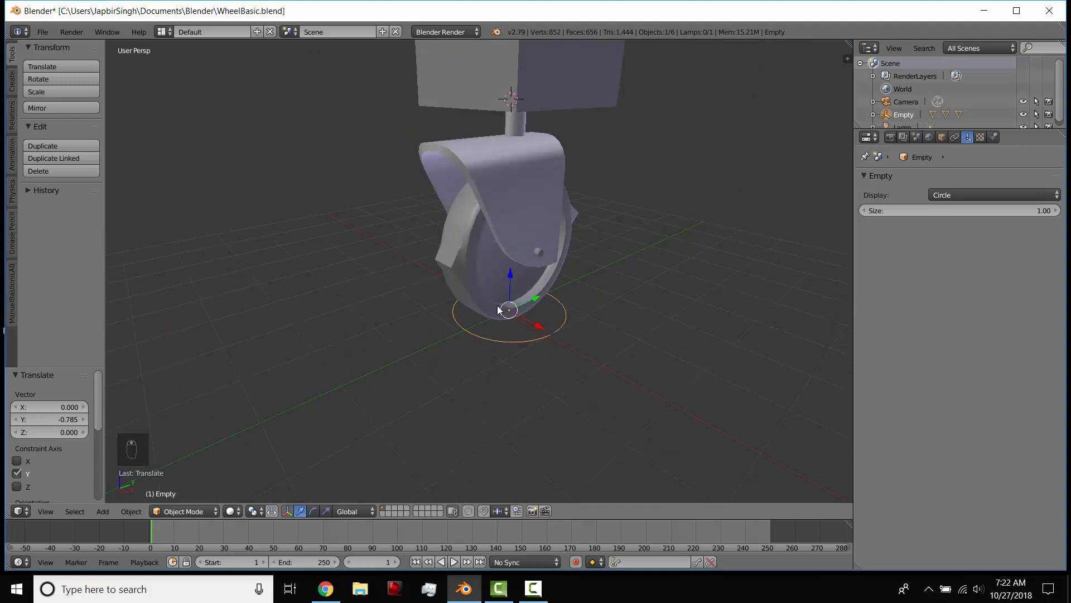
Sketch the global X, Y and Z directions at the circle empty with grease pencil strokes, and undo them.
{"action": "left_click_drag", "start_coordinate": [388, 244], "coordinate": [677, 407]}
{"action": "left_click_drag", "start_coordinate": [418, 357], "coordinate": [700, 237]}
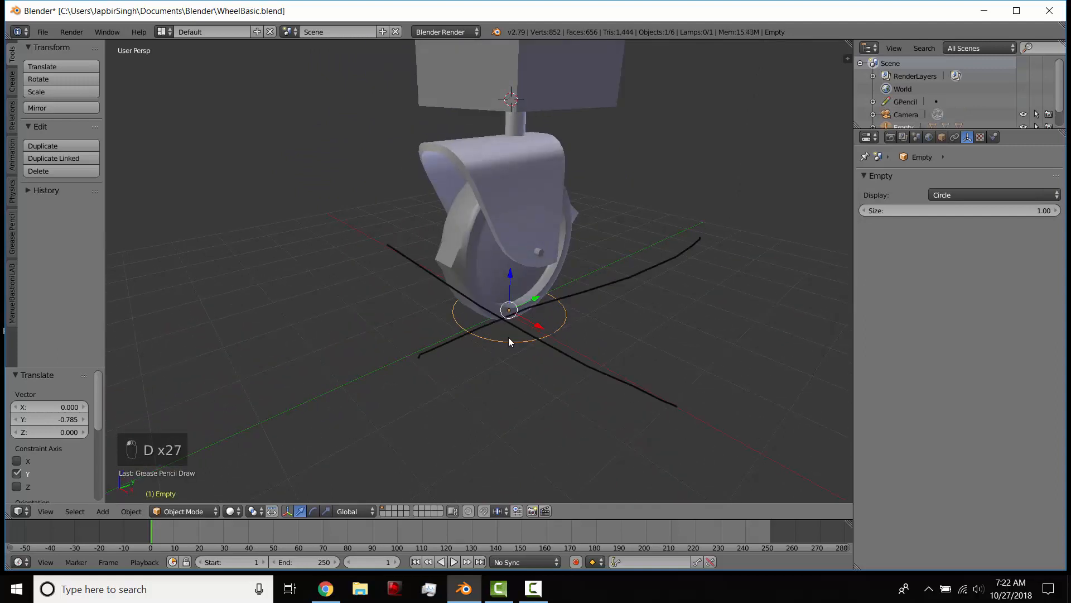
{"action": "left_click_drag", "start_coordinate": [517, 302], "coordinate": [526, 128]}
{"action": "key", "text": "ctrl+z"}
{"action": "key", "text": "ctrl+z"}
{"action": "key", "text": "ctrl+z"}
{"action": "key", "text": "ctrl+z"}
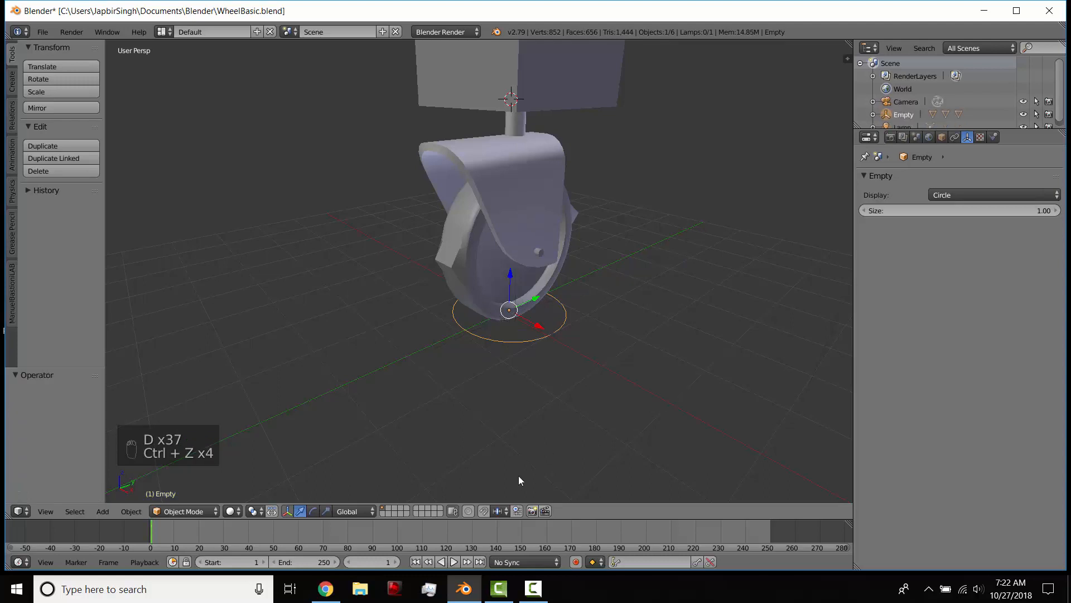
Set the transform orientation to Local for the circle empty.
{"action": "middle_click_drag", "start_coordinate": [597, 319], "coordinate": [529, 307]}
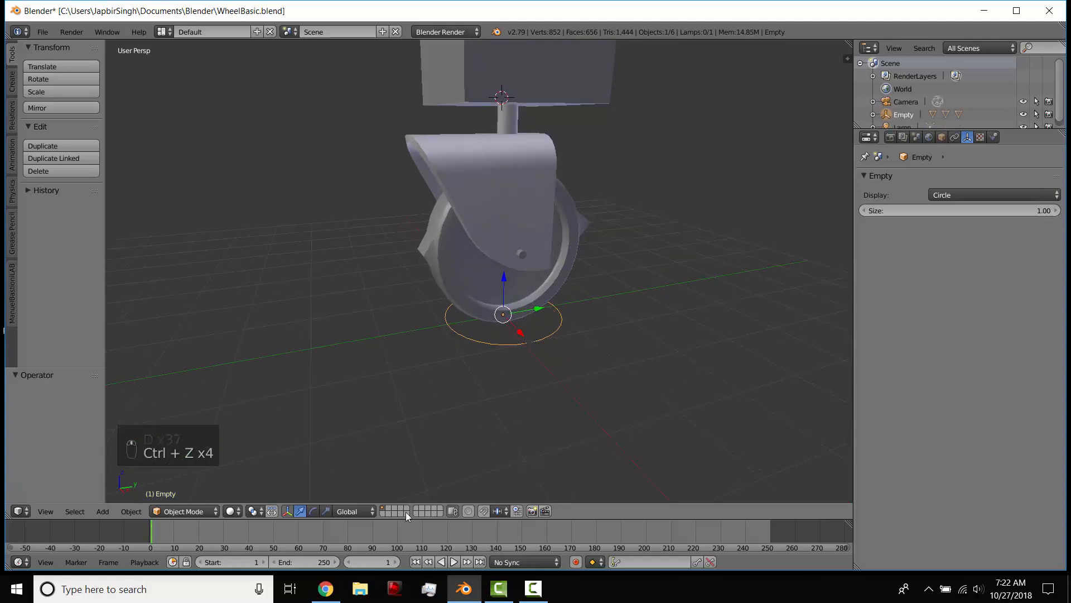
{"action": "left_click", "coordinate": [356, 511]}
{"action": "left_click", "coordinate": [358, 483]}
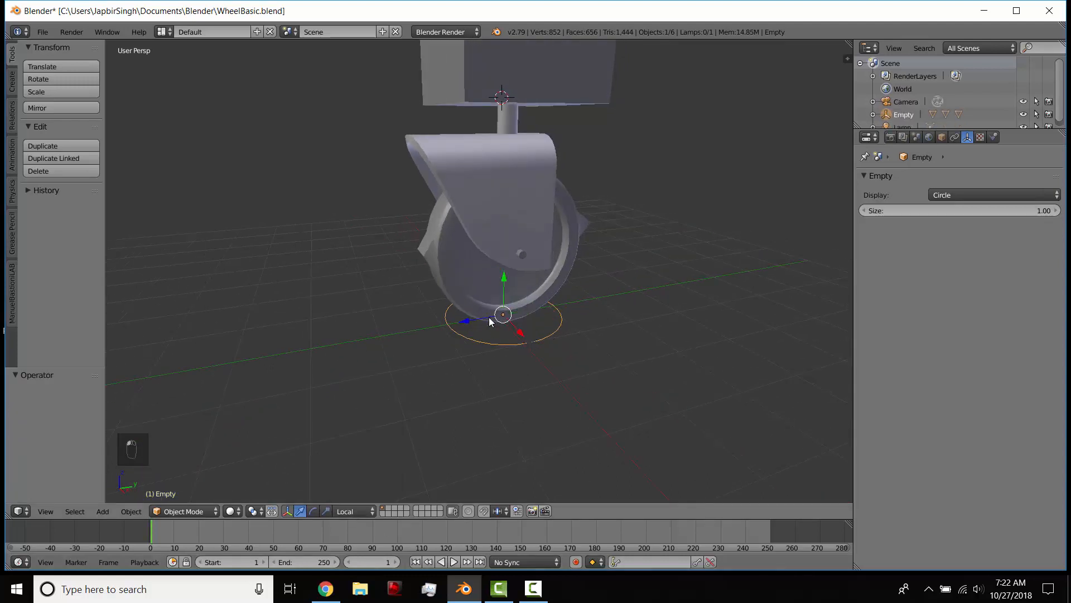
Trace the circle empty's three local axes with grease pencil strokes, and undo the strokes.
{"action": "left_click_drag", "start_coordinate": [493, 319], "coordinate": [370, 324]}
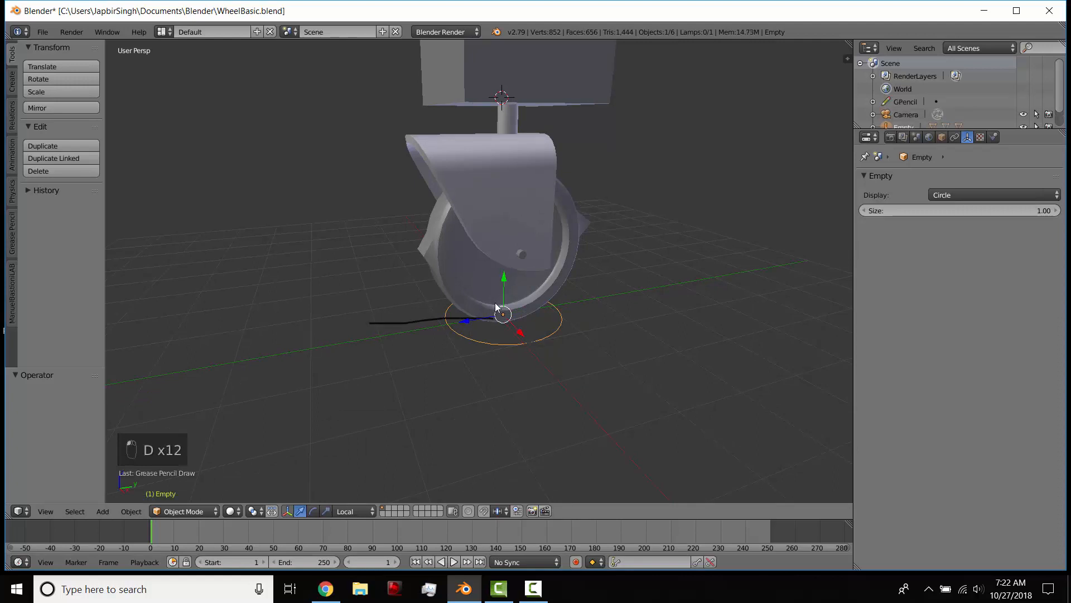
{"action": "mouse_move", "coordinate": [509, 329]}
{"action": "middle_mouse_down"}
{"action": "mouse_move", "coordinate": [523, 338]}
{"action": "mouse_move", "coordinate": [512, 333]}
{"action": "middle_mouse_up"}
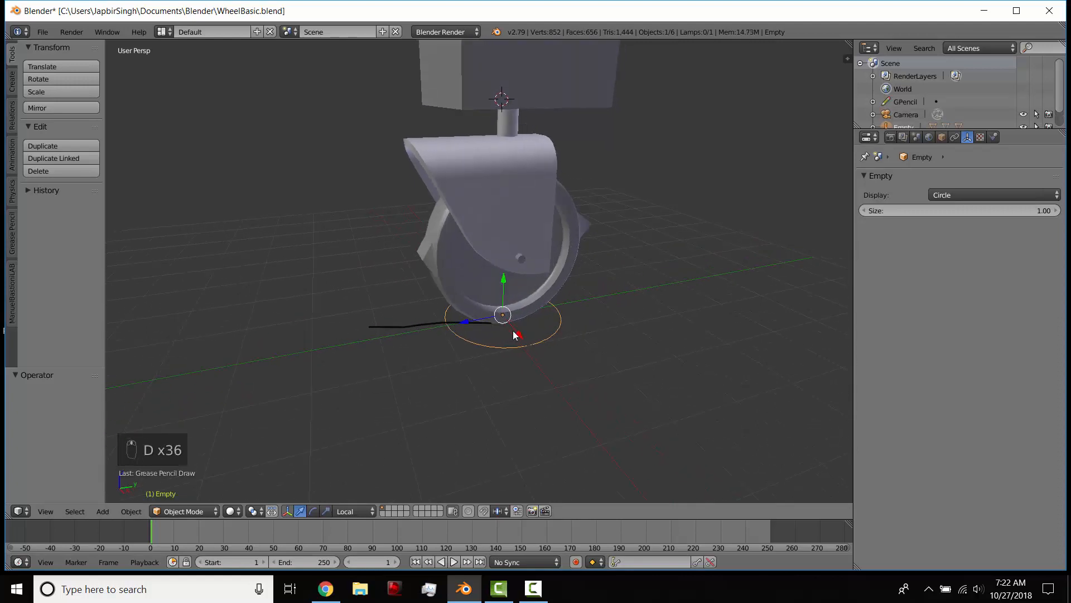
{"action": "left_click_drag", "start_coordinate": [515, 332], "coordinate": [580, 403]}
{"action": "left_click_drag", "start_coordinate": [503, 288], "coordinate": [496, 207]}
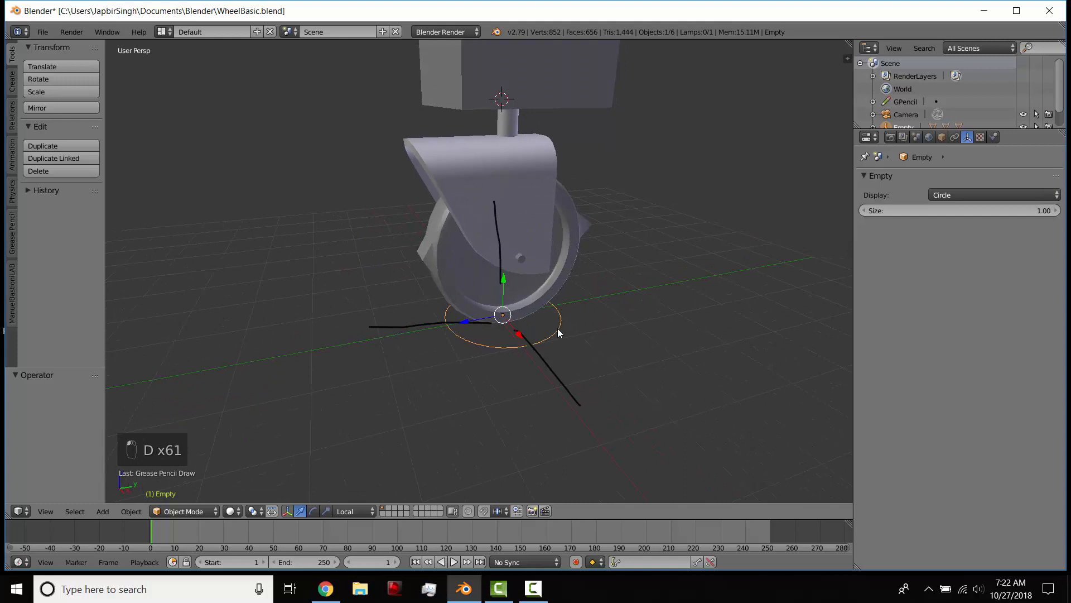
{"action": "key", "text": "ctrl+z"}
{"action": "key", "text": "ctrl+z"}
{"action": "key", "text": "ctrl+z"}
{"action": "key", "text": "ctrl+z"}
Move the circle empty by about -0.119 along its local Z axis.
{"action": "mouse_move", "coordinate": [464, 320]}
{"action": "left_mouse_down"}
{"action": "mouse_move", "coordinate": [336, 339]}
{"action": "mouse_move", "coordinate": [478, 341]}
{"action": "mouse_move", "coordinate": [427, 344]}
{"action": "mouse_move", "coordinate": [457, 330]}
{"action": "left_mouse_up"}
{"action": "left_click", "coordinate": [459, 318]}
Add a Transformation object constraint to the wheel.
{"action": "right_click", "coordinate": [455, 256]}
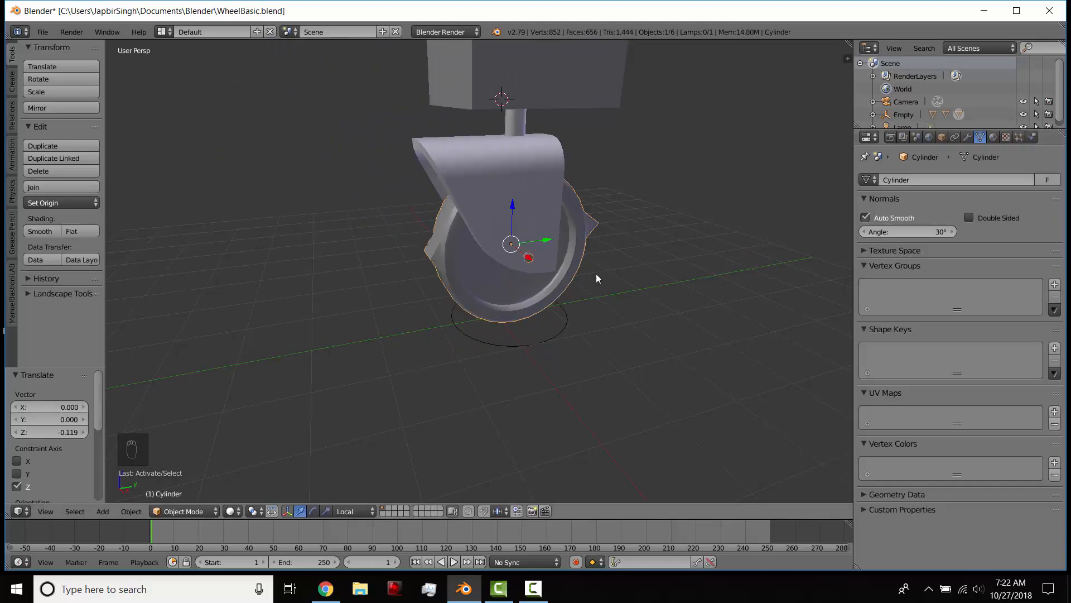
{"action": "left_click", "coordinate": [955, 138]}
{"action": "left_click", "coordinate": [923, 180]}
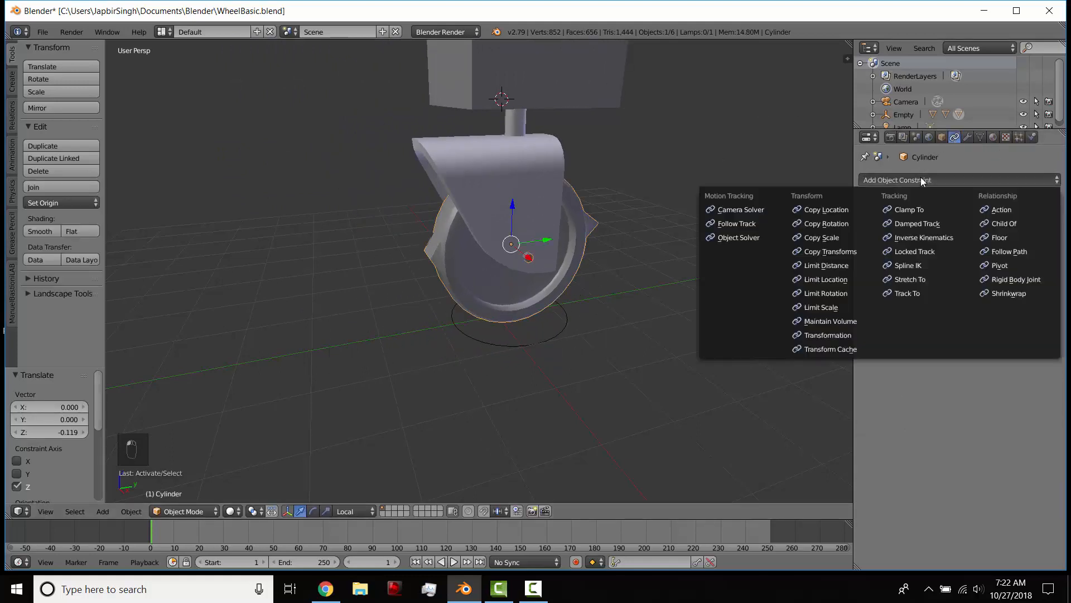
{"action": "left_click", "coordinate": [849, 338]}
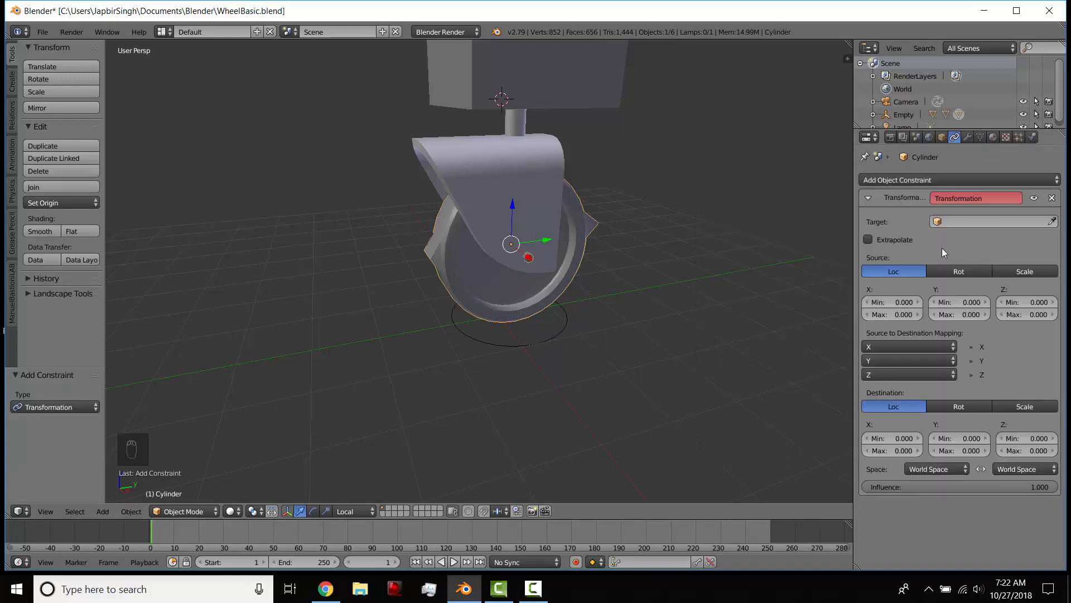
Set the circle empty as the target of the wheel's Transformation constraint.
{"action": "right_click", "coordinate": [494, 344]}
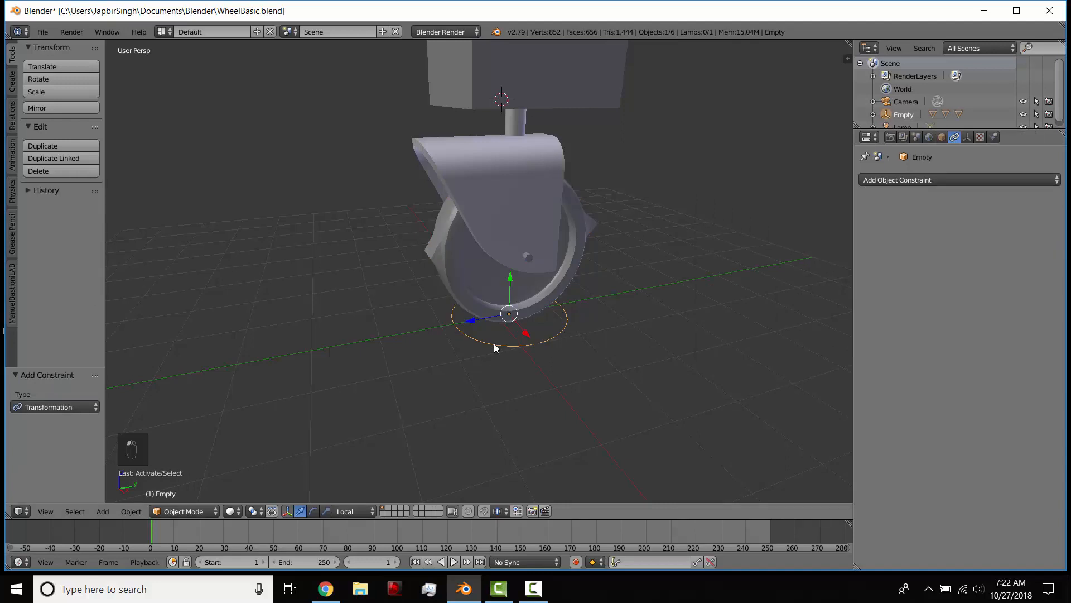
{"action": "right_click", "coordinate": [461, 287]}
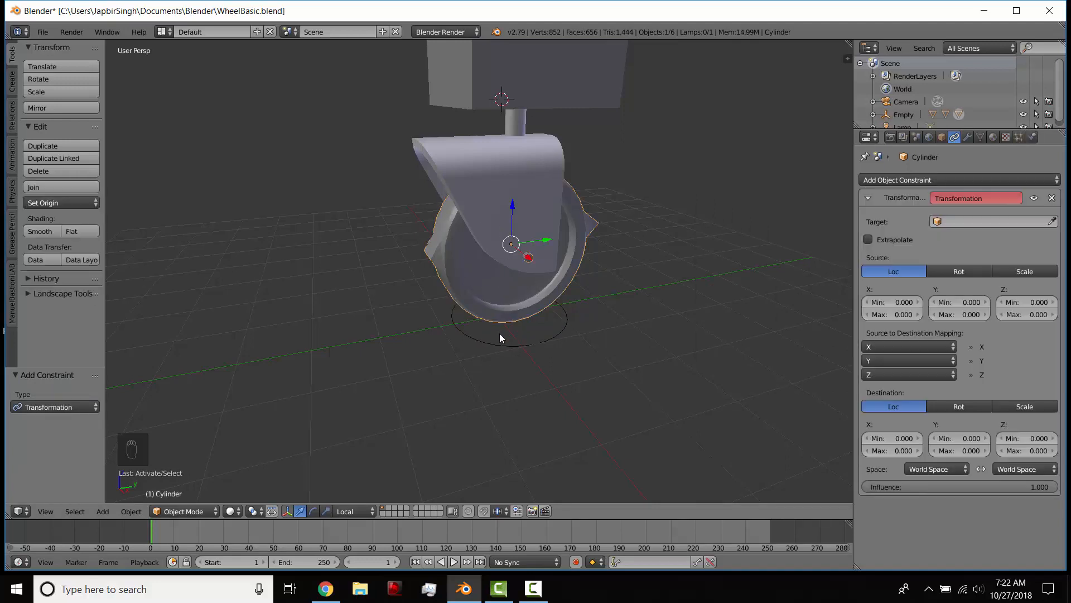
{"action": "left_click", "coordinate": [948, 221]}
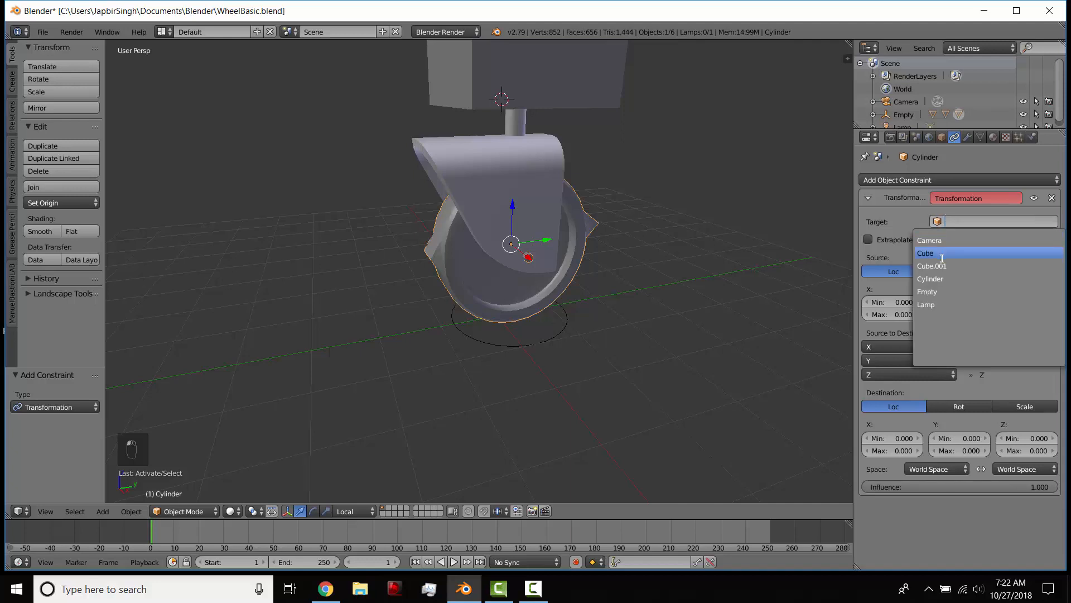
{"action": "left_click", "coordinate": [945, 292]}
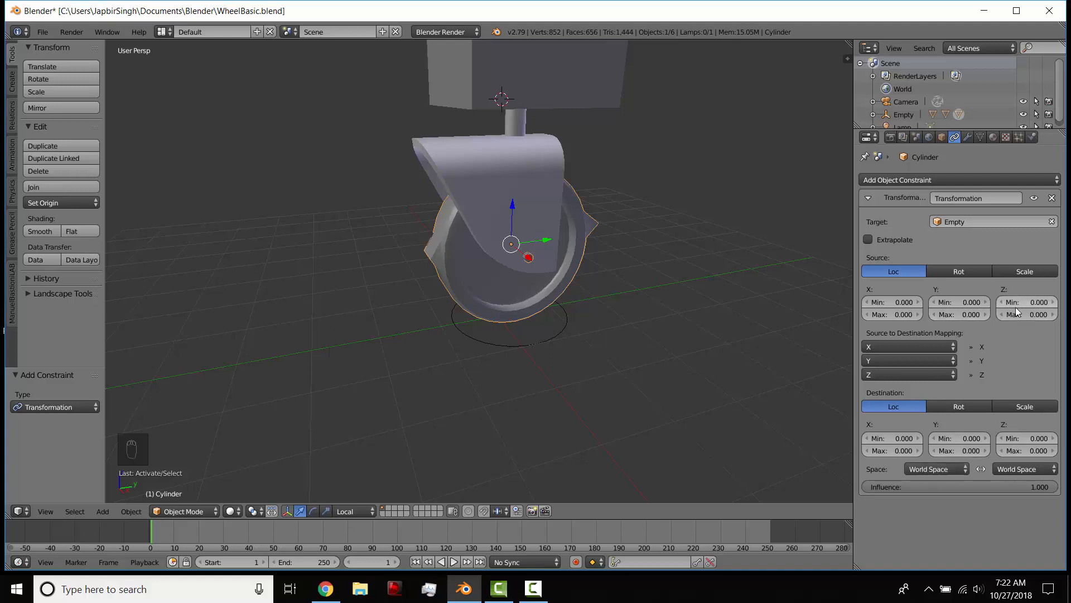
Mark a row of distance ticks on the ground beside the wheel with grease pencil strokes, and undo them.
{"action": "scroll", "coordinate": [498, 311], "scroll_direction": "down", "scroll_amount": 1}
{"action": "mouse_move", "coordinate": [534, 303]}
{"action": "middle_mouse_down"}
{"action": "mouse_move", "coordinate": [544, 303]}
{"action": "mouse_move", "coordinate": [526, 319]}
{"action": "middle_mouse_up"}
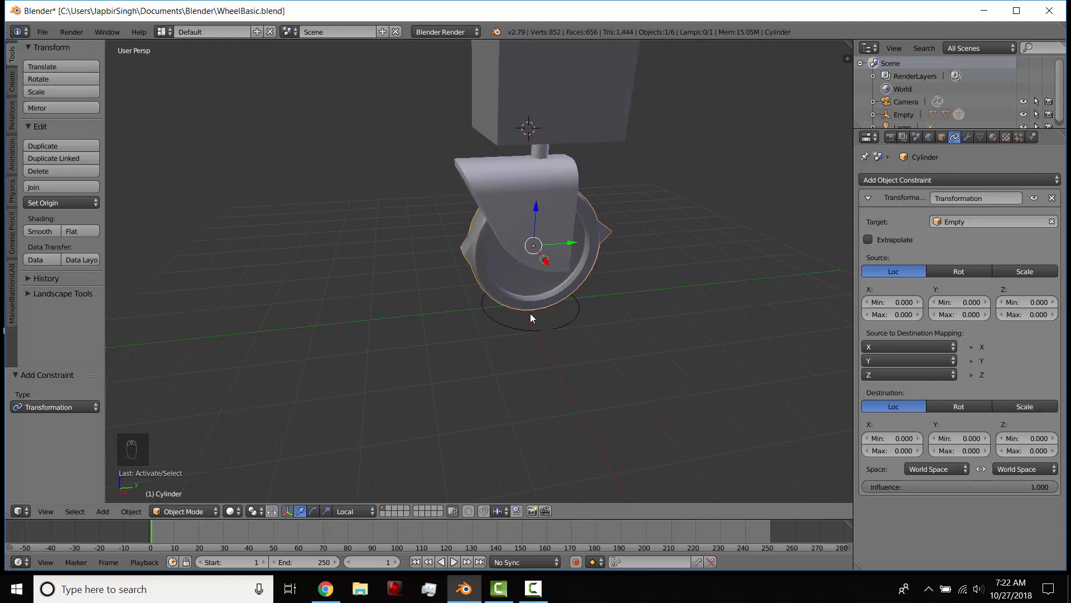
{"action": "key", "text": "d"}
{"action": "mouse_move", "coordinate": [529, 327]}
{"action": "left_mouse_down"}
{"action": "mouse_move", "coordinate": [537, 333]}
{"action": "mouse_move", "coordinate": [487, 351]}
{"action": "left_mouse_up"}
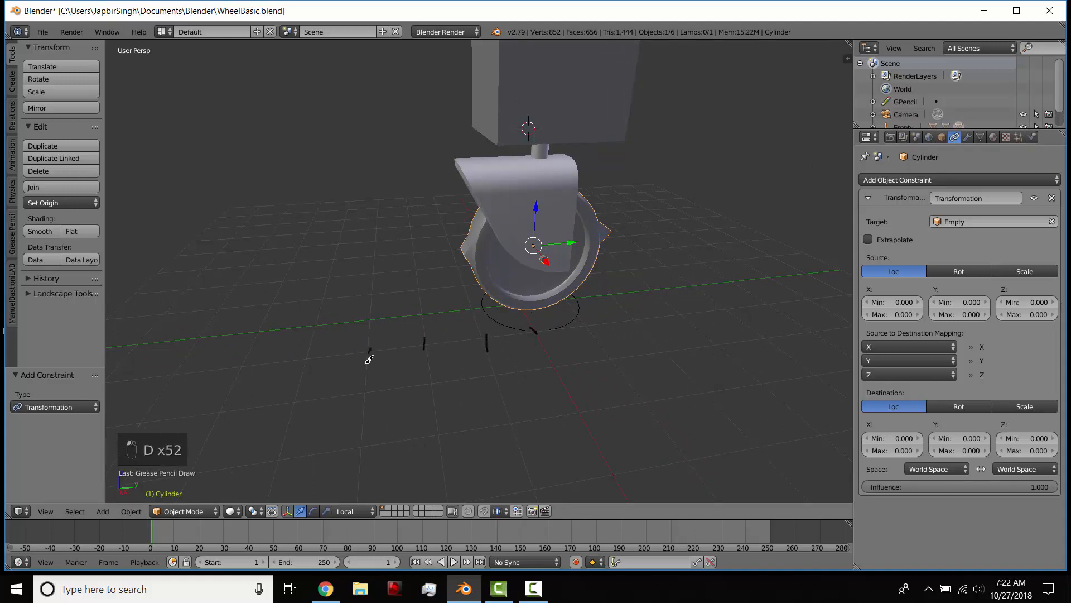
{"action": "left_click_drag", "start_coordinate": [369, 359], "coordinate": [366, 363]}
{"action": "mouse_move", "coordinate": [302, 352]}
{"action": "left_mouse_down"}
{"action": "mouse_move", "coordinate": [287, 373]}
{"action": "mouse_move", "coordinate": [226, 367]}
{"action": "left_mouse_up"}
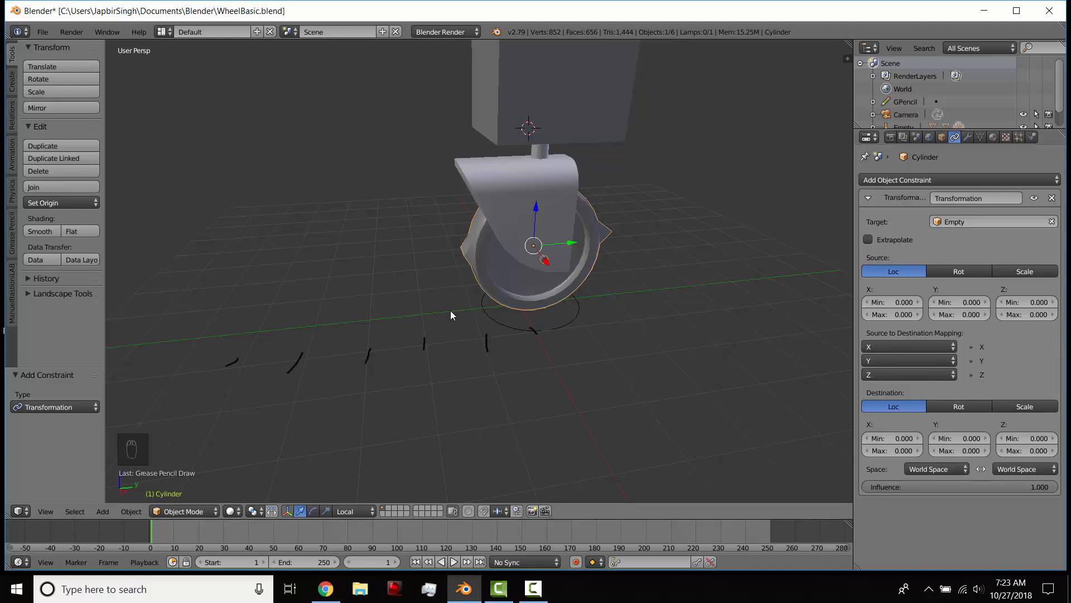
{"action": "key", "text": "ctrl+z"}
{"action": "key", "text": "ctrl+z"}
{"action": "key", "text": "ctrl+z"}
{"action": "key", "text": "ctrl+z"}
{"action": "key", "text": "ctrl+z"}
{"action": "key", "text": "ctrl+z"}
{"action": "key", "text": "ctrl+z"}
{"action": "key", "text": "ctrl+z"}
{"action": "key", "text": "ctrl+z"}
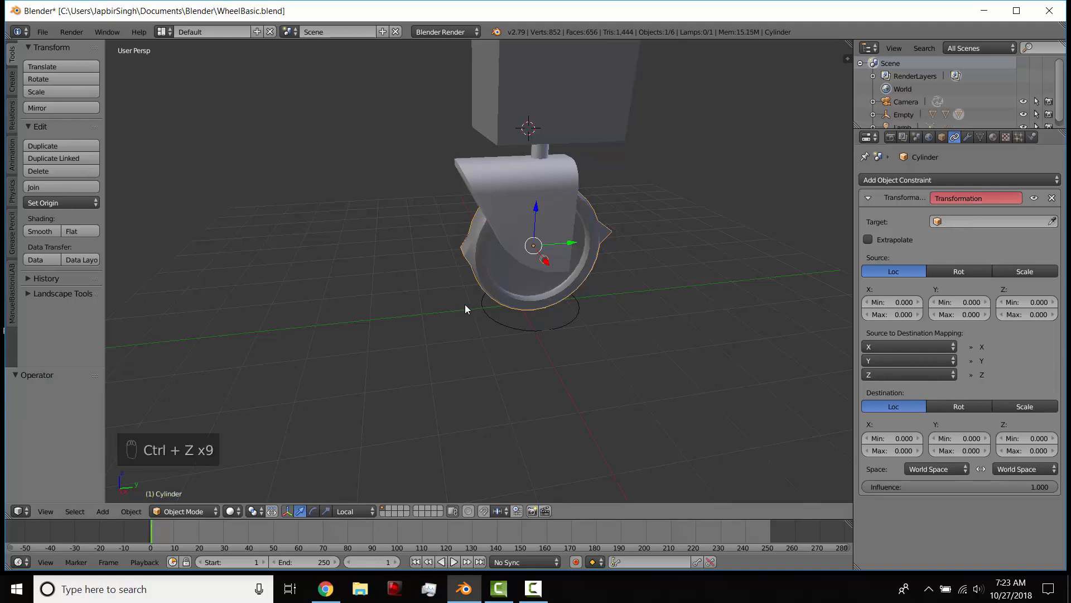
Set the Transformation constraint's source location Z maximum to 5.
{"action": "left_click", "coordinate": [1026, 314]}
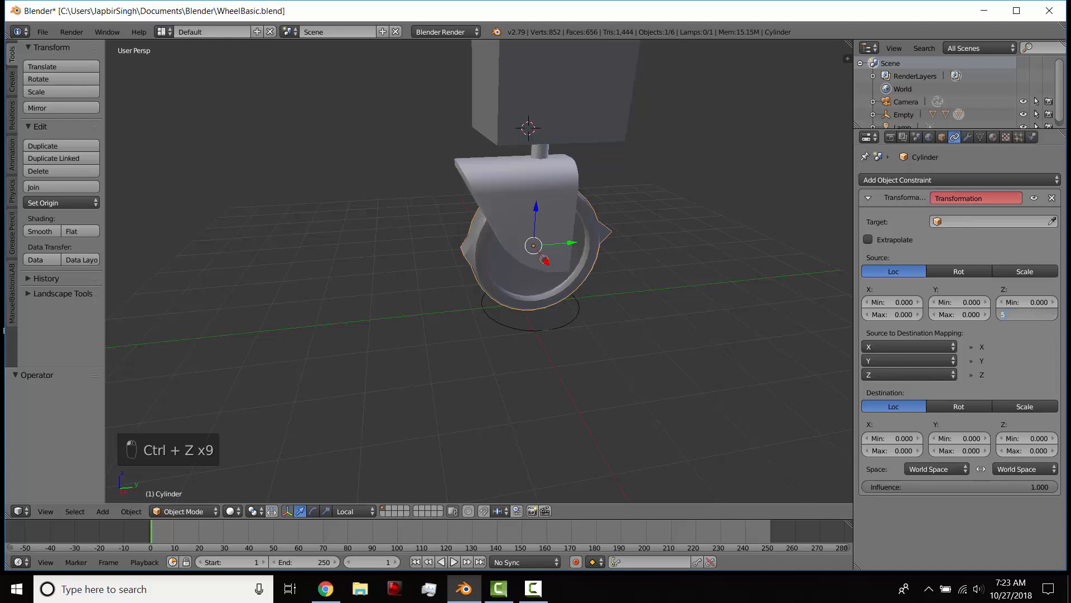
{"action": "type", "text": "5"}
{"action": "key", "text": "Return"}
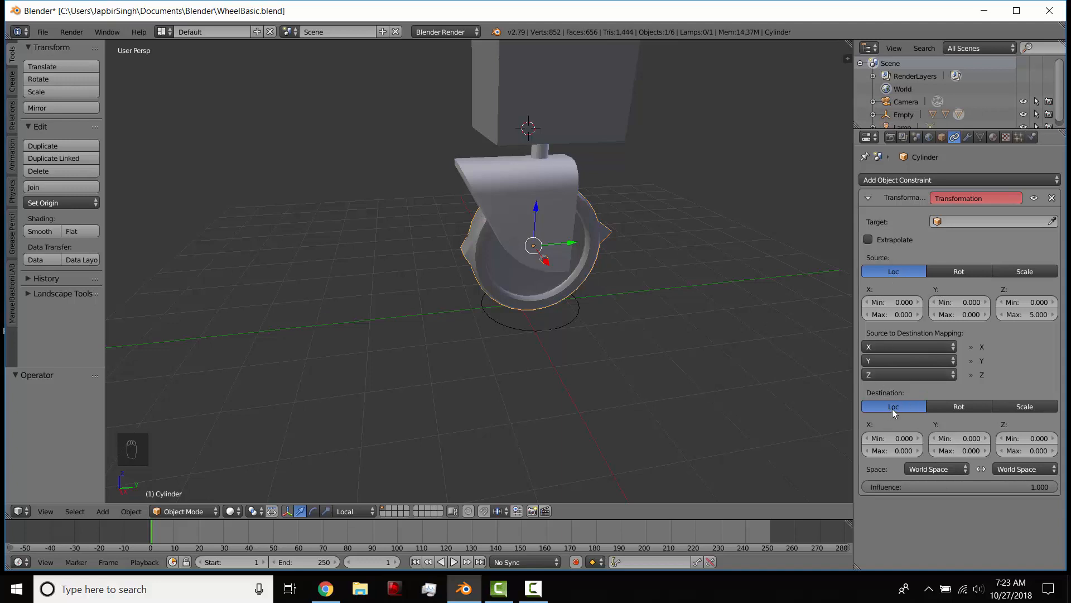
Switch the Transformation constraint's destination to rotation and set its Y maximum to 180°.
{"action": "left_click", "coordinate": [950, 408]}
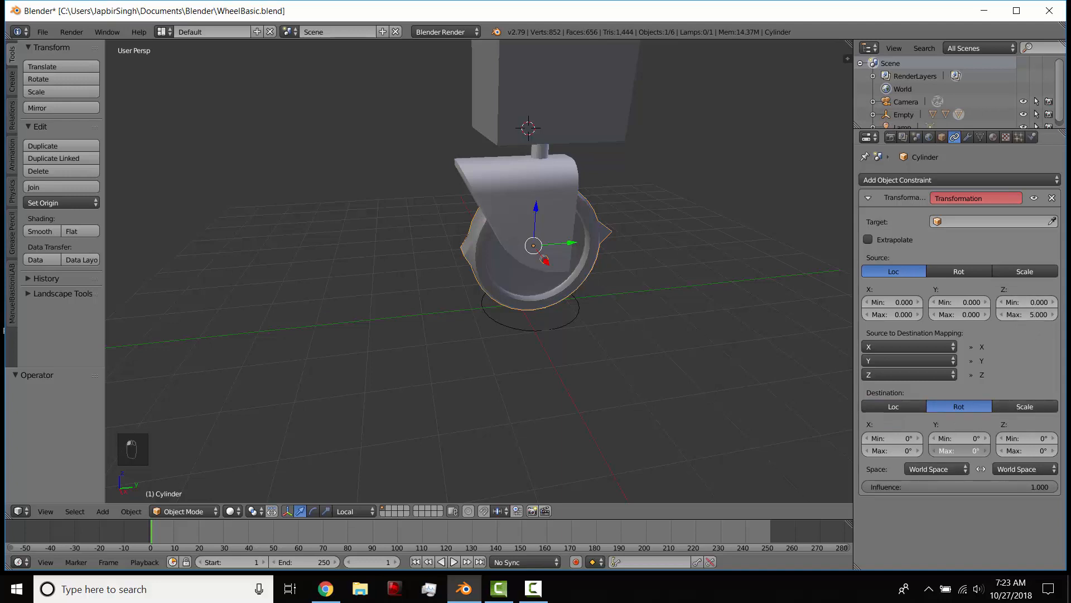
{"action": "left_click", "coordinate": [959, 451]}
{"action": "type", "text": "180"}
{"action": "key", "text": "Return"}
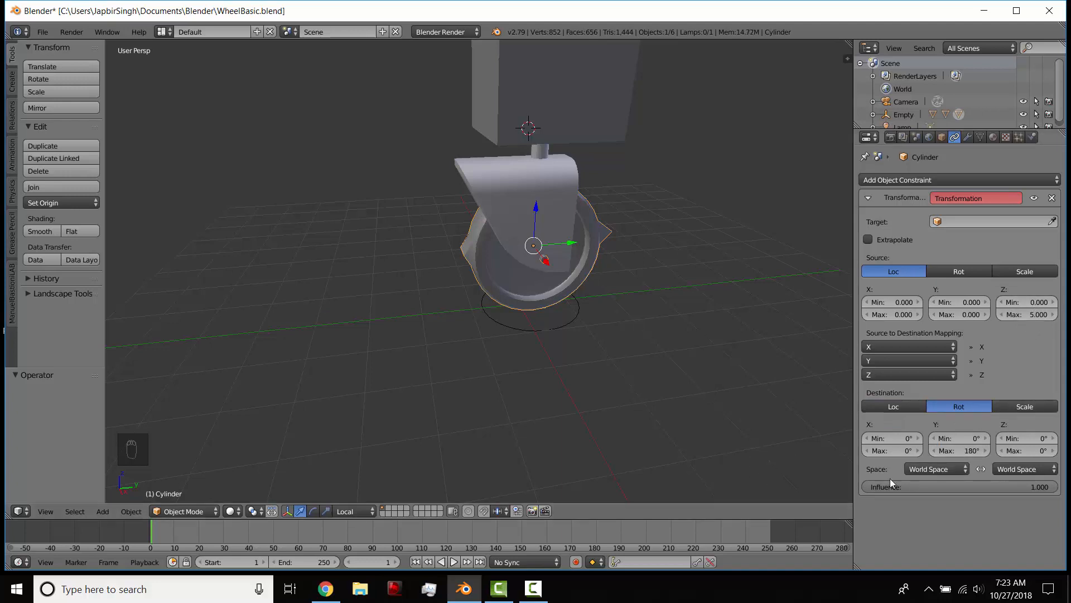
Sketch a curved rotation arrow over the wheel with a grease pencil stroke, and undo it.
{"action": "middle_click_drag", "start_coordinate": [577, 377], "coordinate": [601, 324], "text": "shift"}
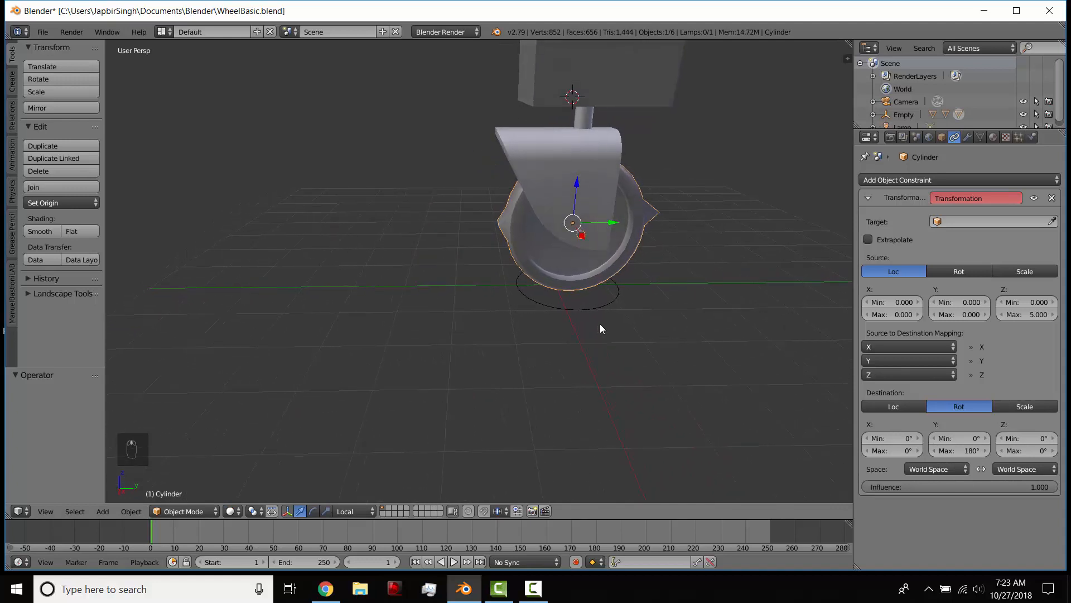
{"action": "right_click", "coordinate": [568, 306]}
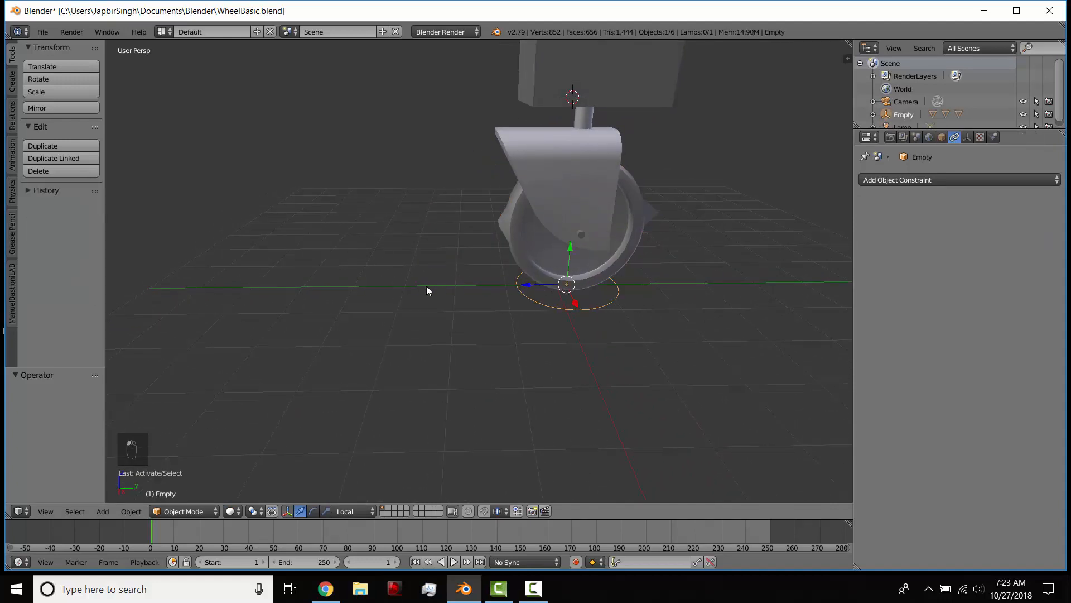
{"action": "right_click", "coordinate": [597, 234]}
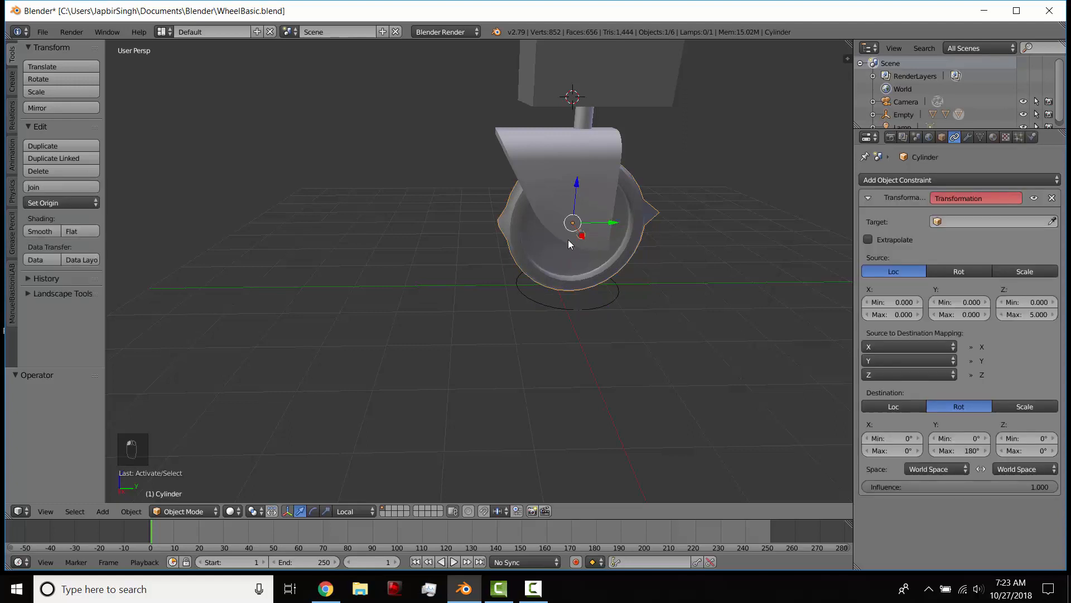
{"action": "mouse_move", "coordinate": [568, 239]}
{"action": "middle_mouse_down"}
{"action": "mouse_move", "coordinate": [598, 252]}
{"action": "mouse_move", "coordinate": [586, 224]}
{"action": "middle_mouse_up"}
{"action": "mouse_move", "coordinate": [588, 223]}
{"action": "left_mouse_down"}
{"action": "mouse_move", "coordinate": [557, 184]}
{"action": "mouse_move", "coordinate": [496, 240]}
{"action": "mouse_move", "coordinate": [533, 271]}
{"action": "left_mouse_up"}
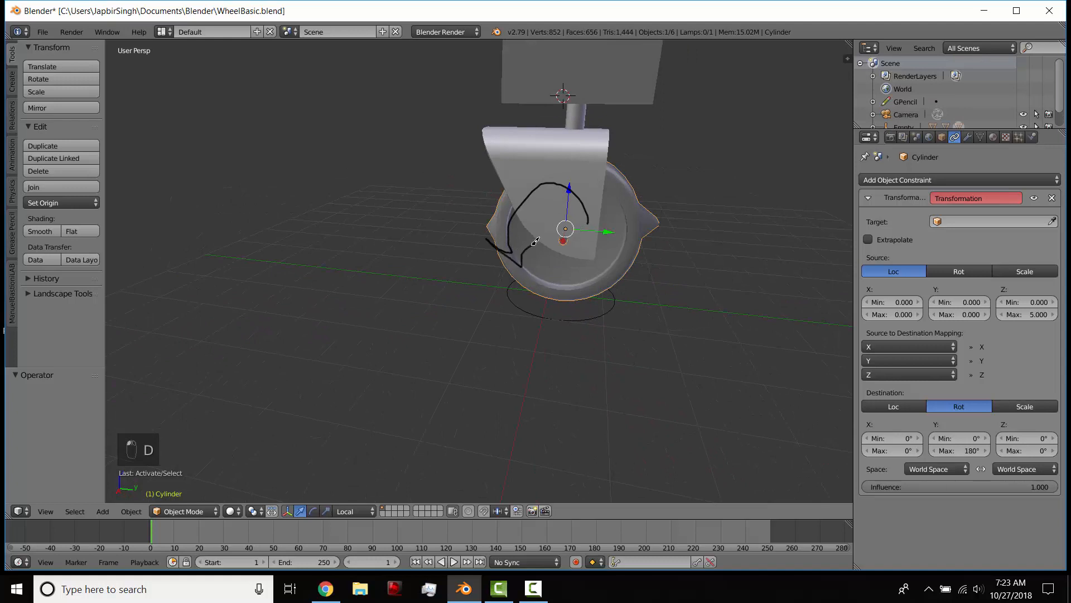
{"action": "key", "text": "ctrl+z"}
{"action": "middle_click_drag", "start_coordinate": [523, 273], "coordinate": [570, 277]}
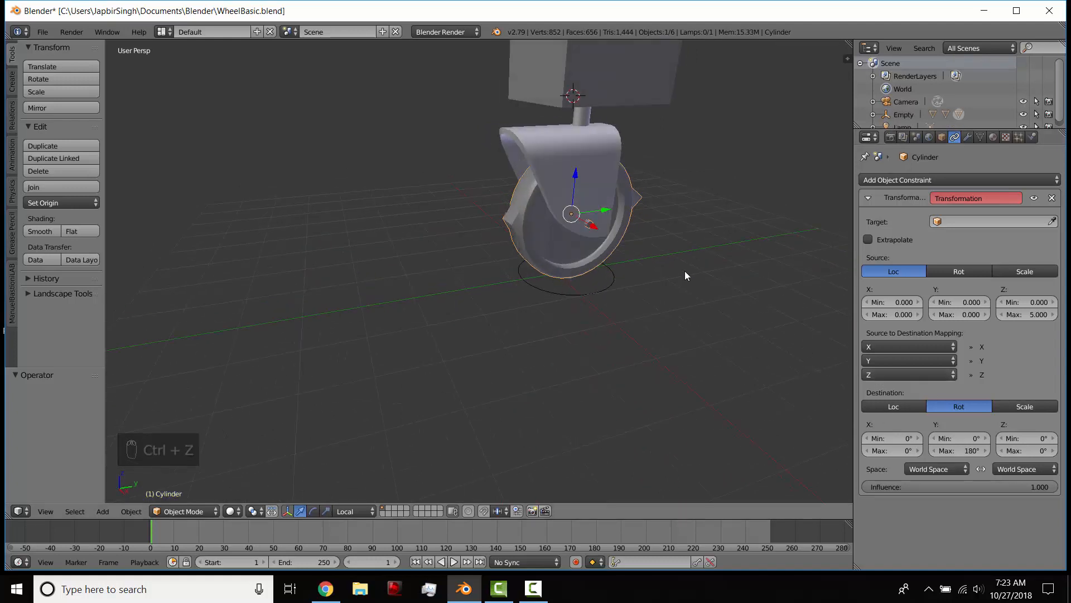
{"action": "middle_click_drag", "start_coordinate": [576, 243], "coordinate": [594, 249]}
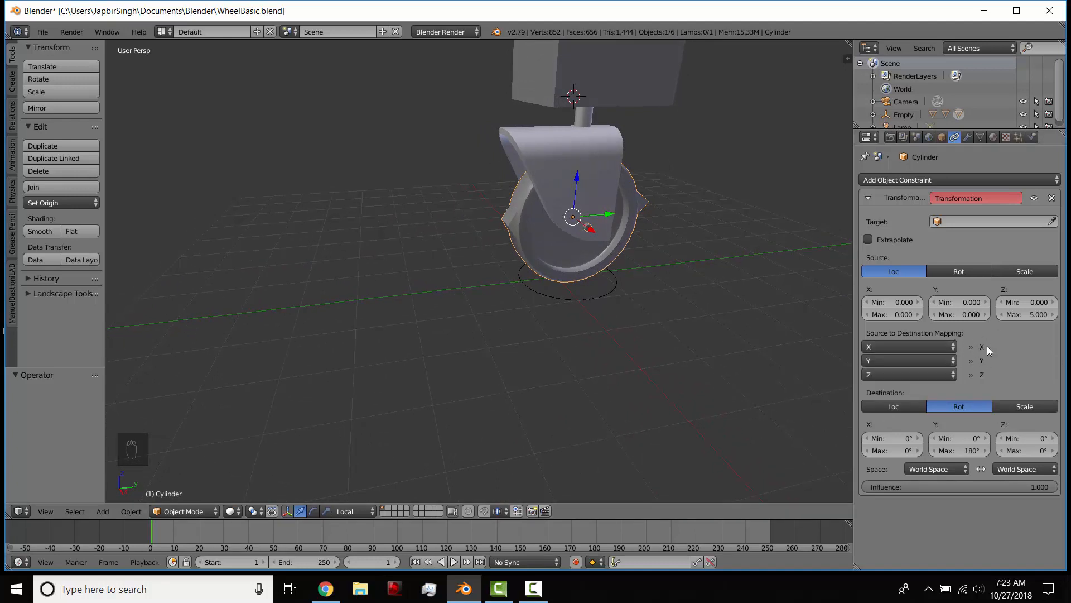
Map the constraint's destination X from source Z.
{"action": "left_click", "coordinate": [912, 344]}
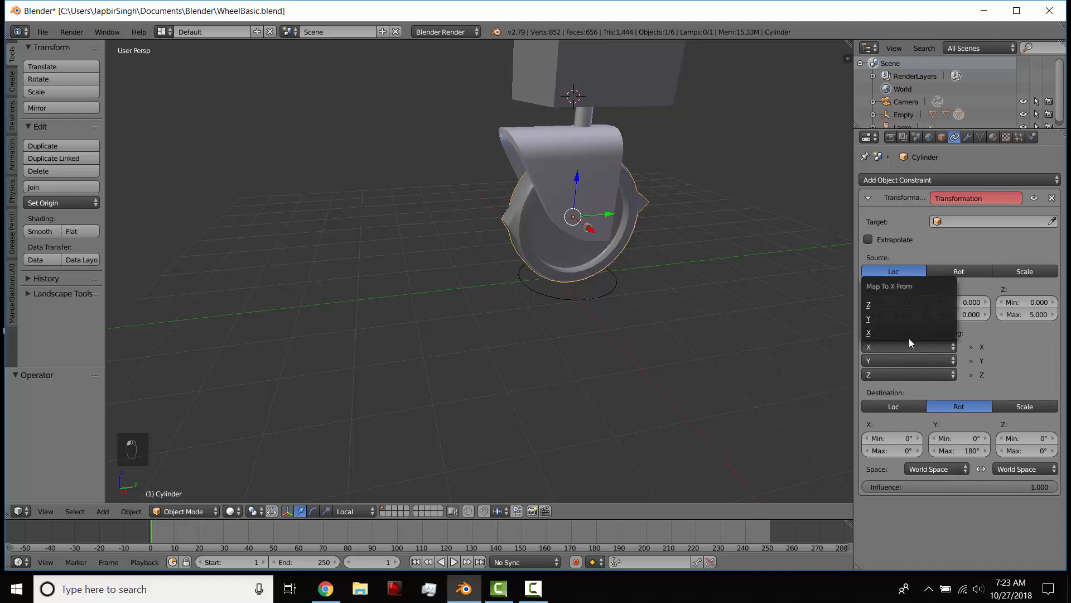
{"action": "left_click", "coordinate": [895, 303]}
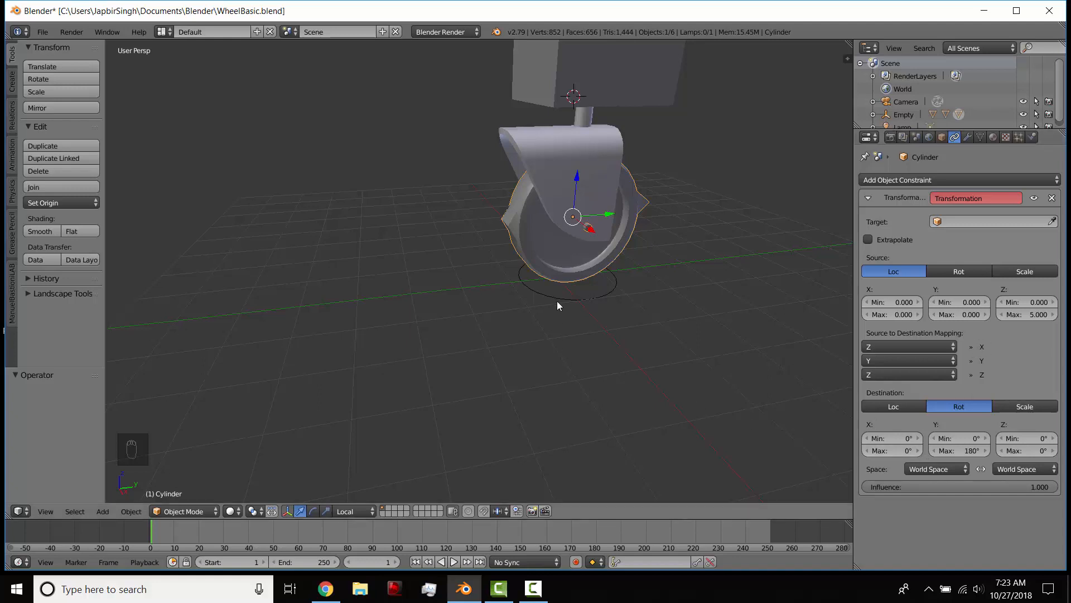
{"action": "right_click", "coordinate": [588, 293]}
{"action": "right_click", "coordinate": [537, 265]}
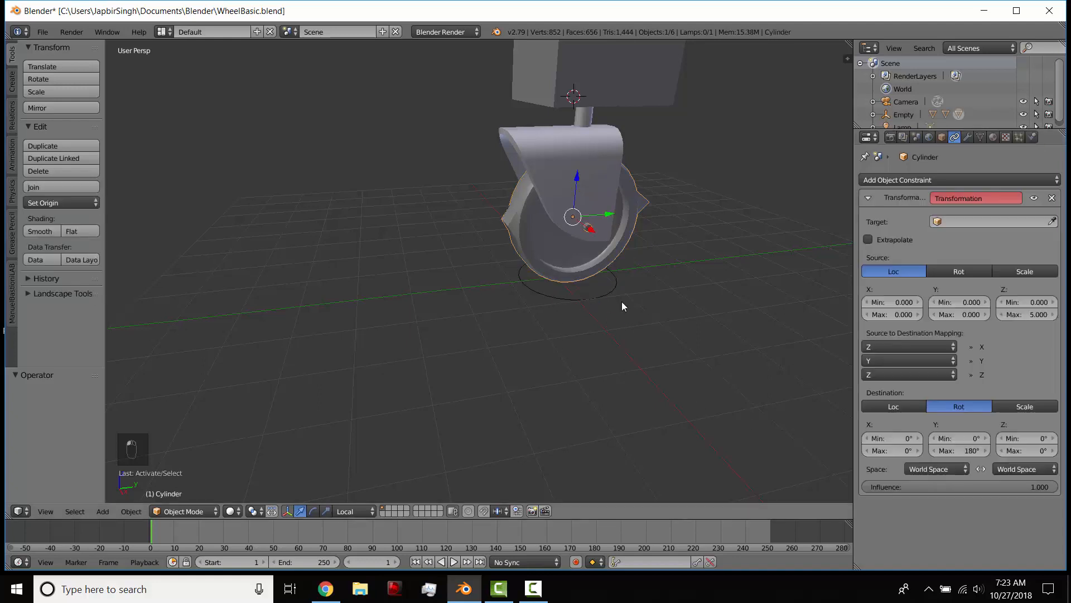
Set both the target space and the owner space of the Transformation constraint to Local Space.
{"action": "left_click", "coordinate": [946, 465]}
{"action": "left_click", "coordinate": [935, 441]}
{"action": "left_click", "coordinate": [999, 469]}
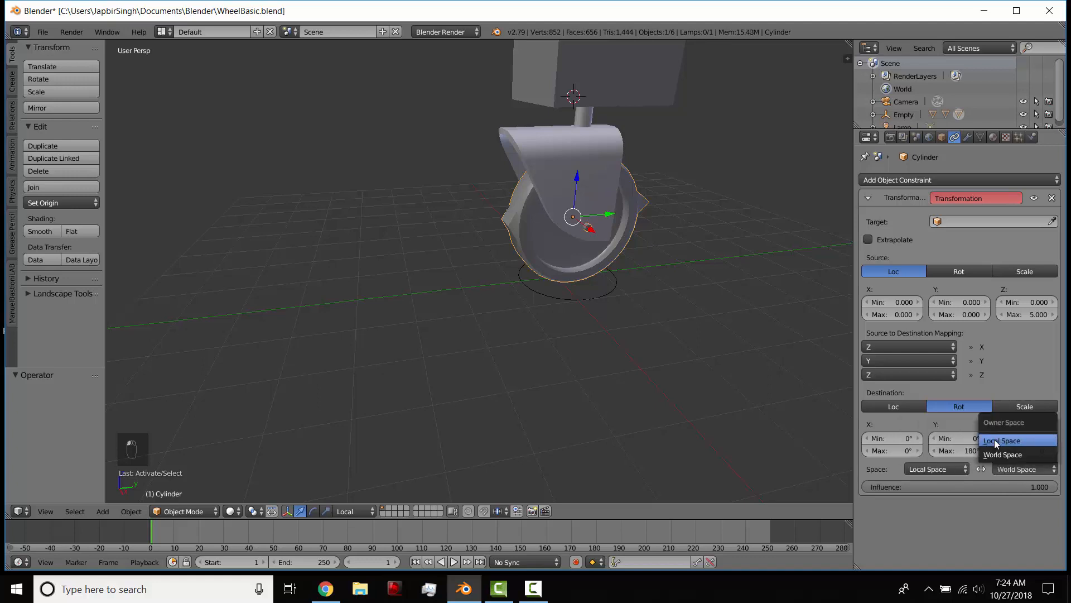
{"action": "left_click", "coordinate": [993, 442]}
Move the circle empty about -0.218 along its local Z axis to test the constraint, and reselect the wheel.
{"action": "right_click", "coordinate": [568, 307]}
{"action": "key", "text": "g"}
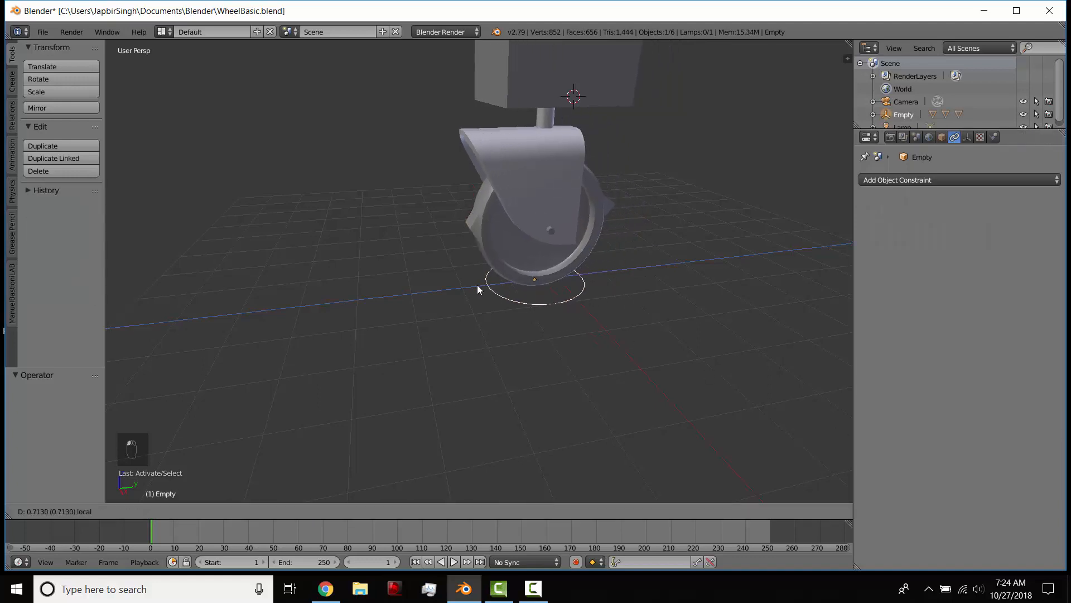
{"action": "key", "text": "z"}
{"action": "key", "text": "z"}
{"action": "left_click", "coordinate": [522, 273]}
{"action": "right_click", "coordinate": [521, 262]}
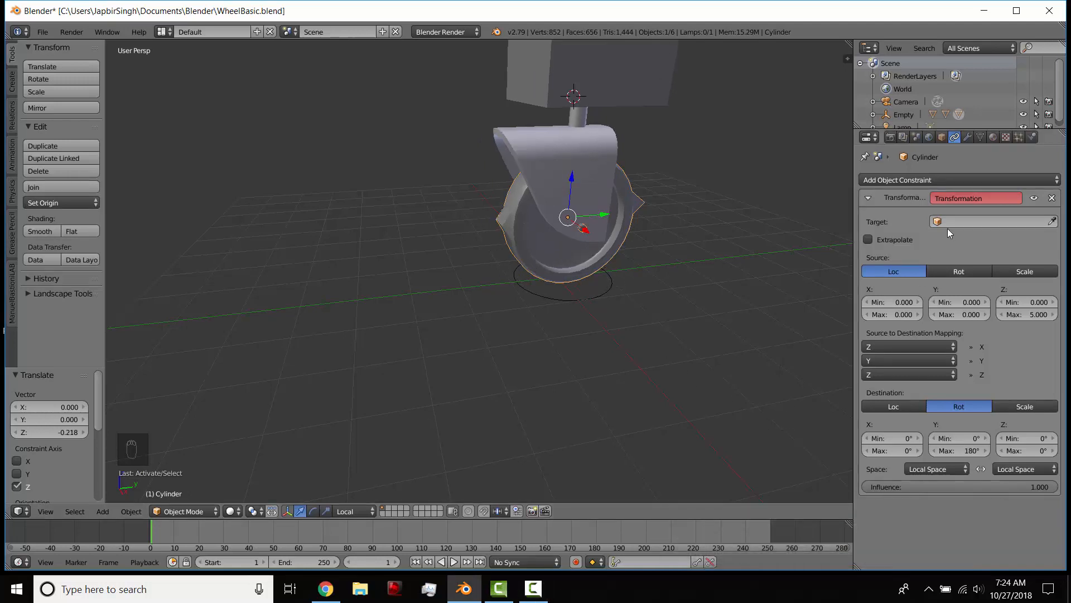
Set Empty as the target of the wheel's Transformation constraint.
{"action": "right_click", "coordinate": [538, 295]}
{"action": "right_click", "coordinate": [539, 240]}
{"action": "left_click", "coordinate": [967, 225]}
{"action": "left_click", "coordinate": [957, 289]}
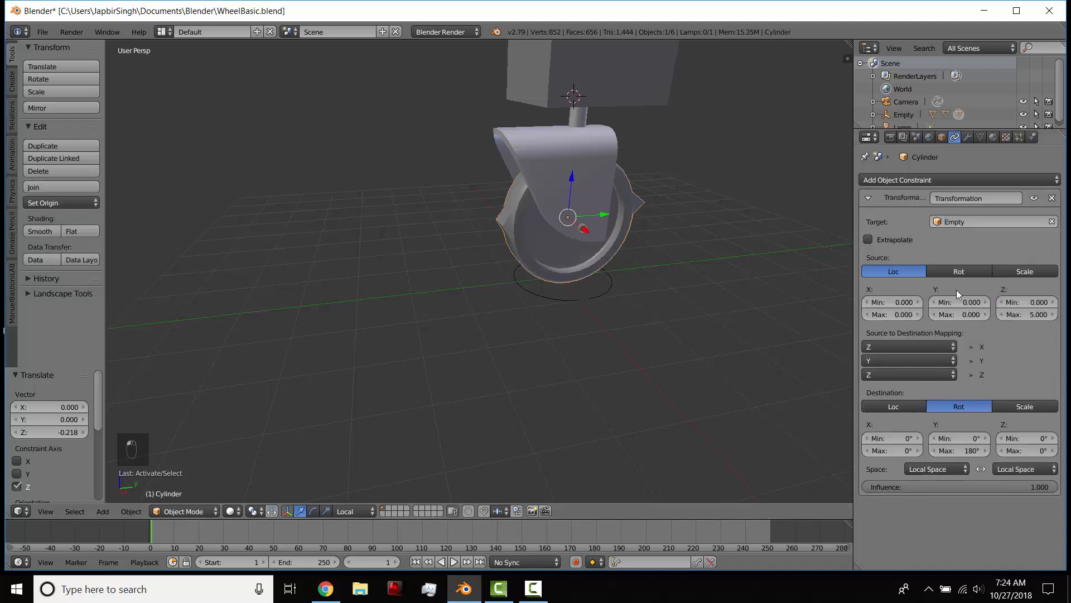
Move the circle empty about 0.057 along its local Z axis to test the wheel's rotation.
{"action": "right_click", "coordinate": [563, 297]}
{"action": "mouse_move", "coordinate": [526, 284]}
{"action": "left_mouse_down"}
{"action": "mouse_move", "coordinate": [482, 287]}
{"action": "mouse_move", "coordinate": [525, 282]}
{"action": "left_mouse_up"}
{"action": "left_click", "coordinate": [534, 588]}
{"action": "left_click", "coordinate": [1011, 540]}
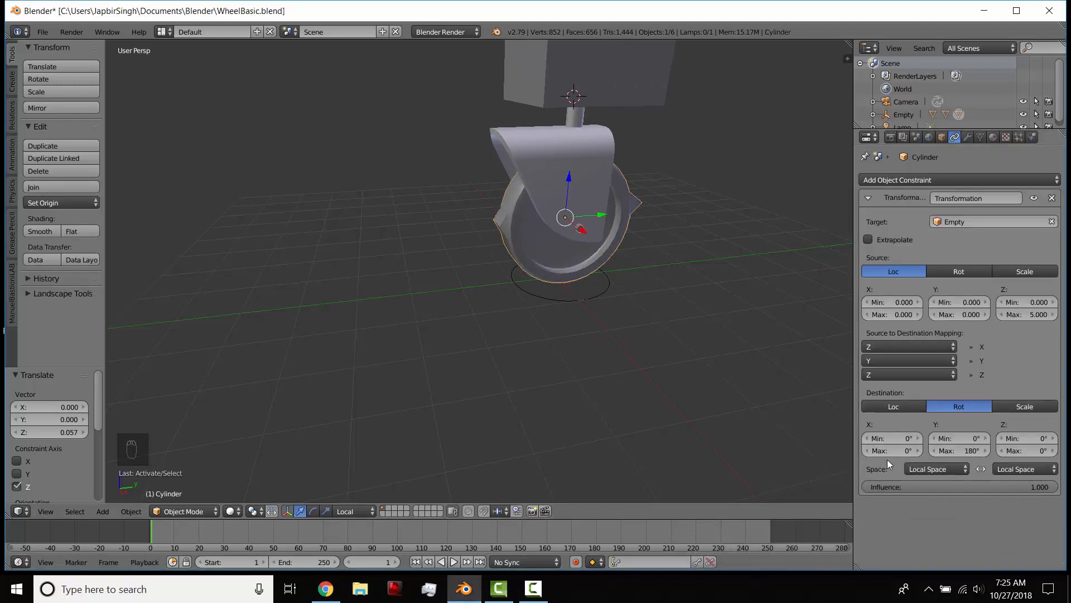
Set the constraint's destination rotation X maximum to 180° and its Y maximum to 0°.
{"action": "type", "text": "180"}
{"action": "key", "text": "Return"}
{"action": "left_click", "coordinate": [960, 451]}
{"action": "key", "text": "Return"}
Move the circle empty along its local Z axis and check the wheel's roll in the right orthographic view.
{"action": "right_click", "coordinate": [579, 301]}
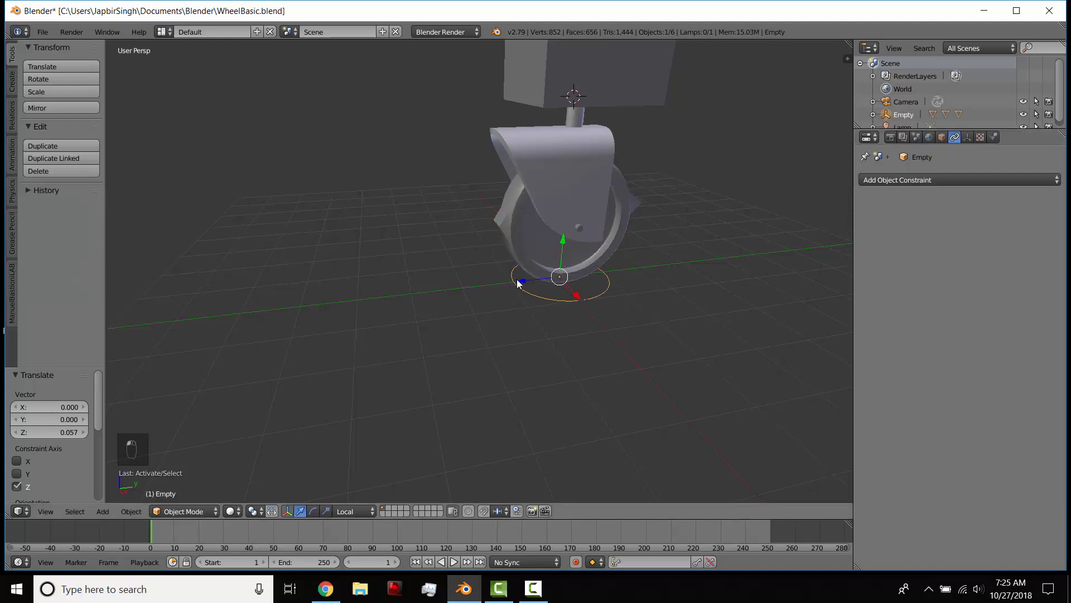
{"action": "left_click_drag", "start_coordinate": [520, 280], "coordinate": [403, 294]}
{"action": "key", "text": "KP_3"}
{"action": "left_click", "coordinate": [403, 227]}
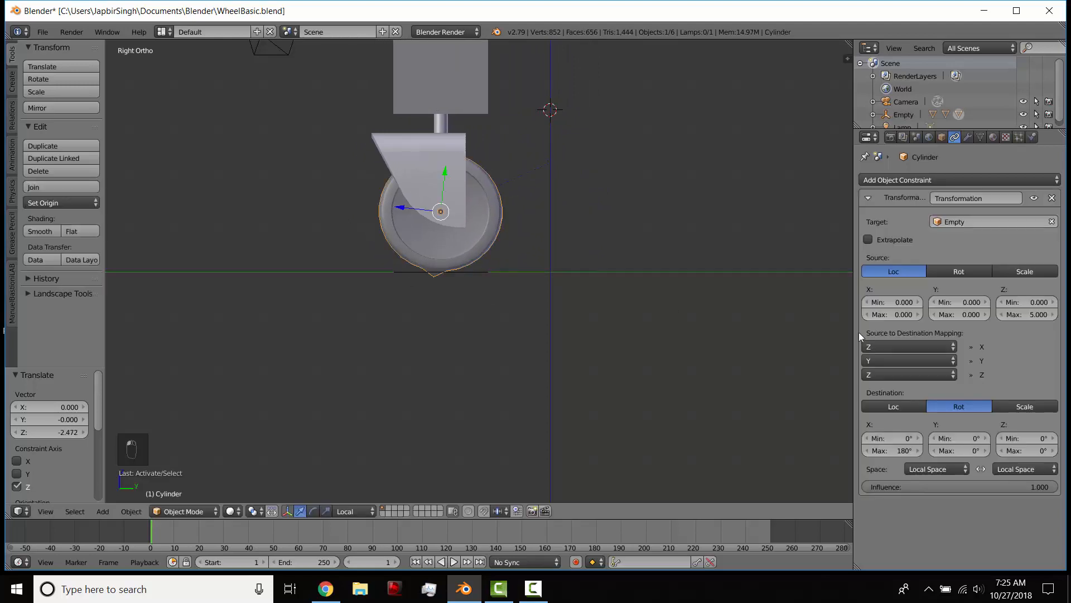
Set the constraint's destination rotation X maximum to 200°.
{"action": "left_click", "coordinate": [889, 449]}
{"action": "type", "text": "180d200"}
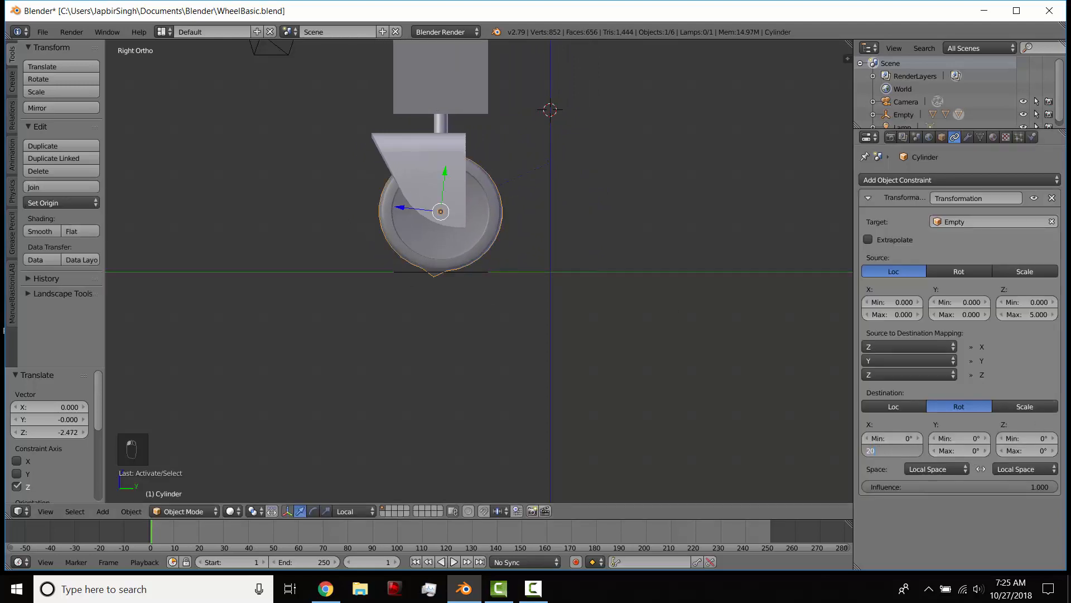
{"action": "key", "text": "Return"}
Move the circle empty about -2.117 along its local Z axis and reselect the wheel.
{"action": "left_click", "coordinate": [412, 271]}
{"action": "left_click_drag", "start_coordinate": [411, 271], "coordinate": [498, 299]}
{"action": "left_click", "coordinate": [522, 255]}
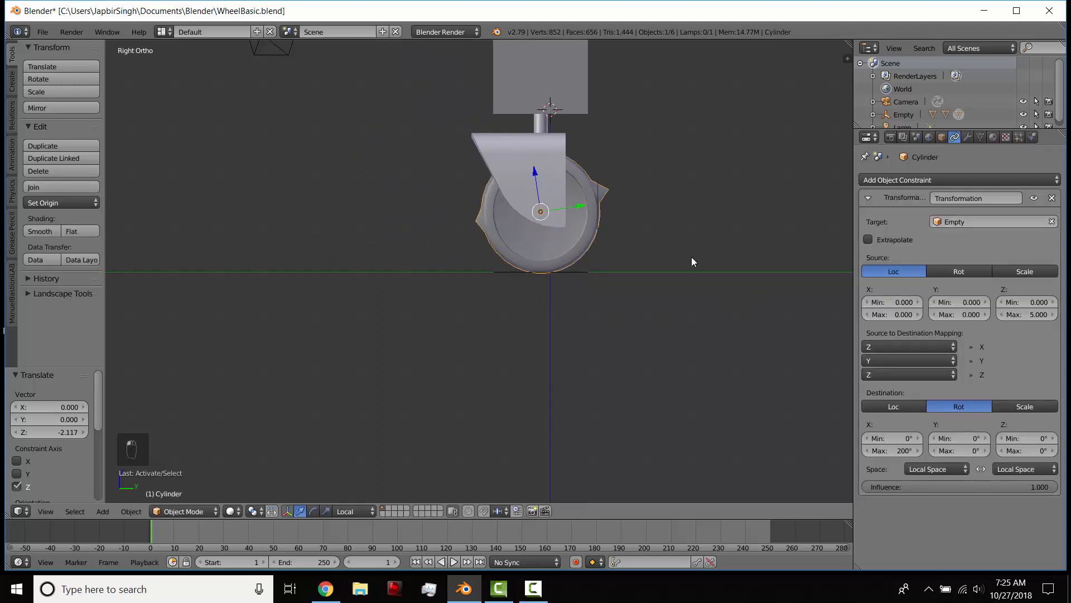
Enable Extrapolate on the wheel's Transformation constraint and move the circle empty about 0.378 along its local Z axis.
{"action": "left_click", "coordinate": [868, 239]}
{"action": "left_click", "coordinate": [499, 276]}
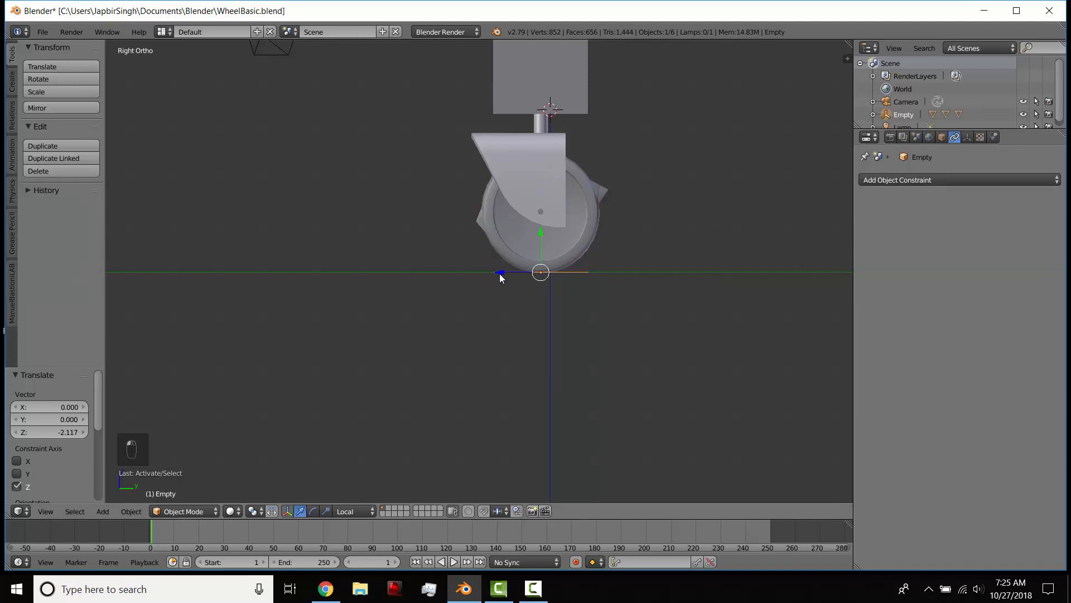
{"action": "mouse_move", "coordinate": [499, 277]}
{"action": "left_mouse_down"}
{"action": "mouse_move", "coordinate": [597, 283]}
{"action": "mouse_move", "coordinate": [263, 284]}
{"action": "mouse_move", "coordinate": [495, 292]}
{"action": "left_mouse_up"}
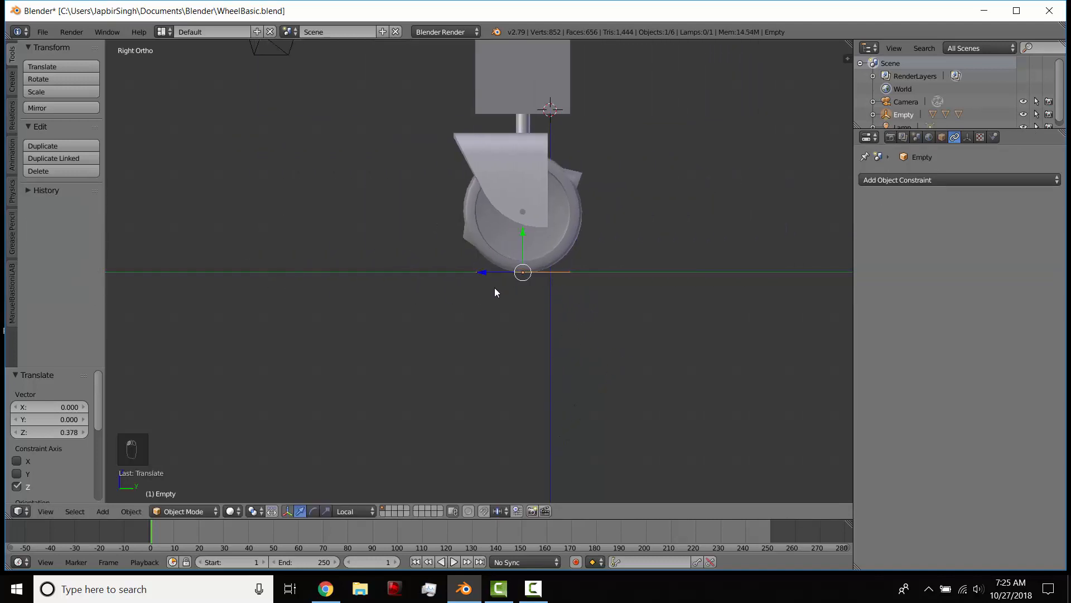
Rotate the circle empty about the global Z axis and move it about 5.706 along its local Z axis.
{"action": "middle_click_drag", "start_coordinate": [495, 291], "coordinate": [553, 294]}
{"action": "key", "text": "r"}
{"action": "right_click", "coordinate": [574, 200]}
{"action": "key", "text": "r"}
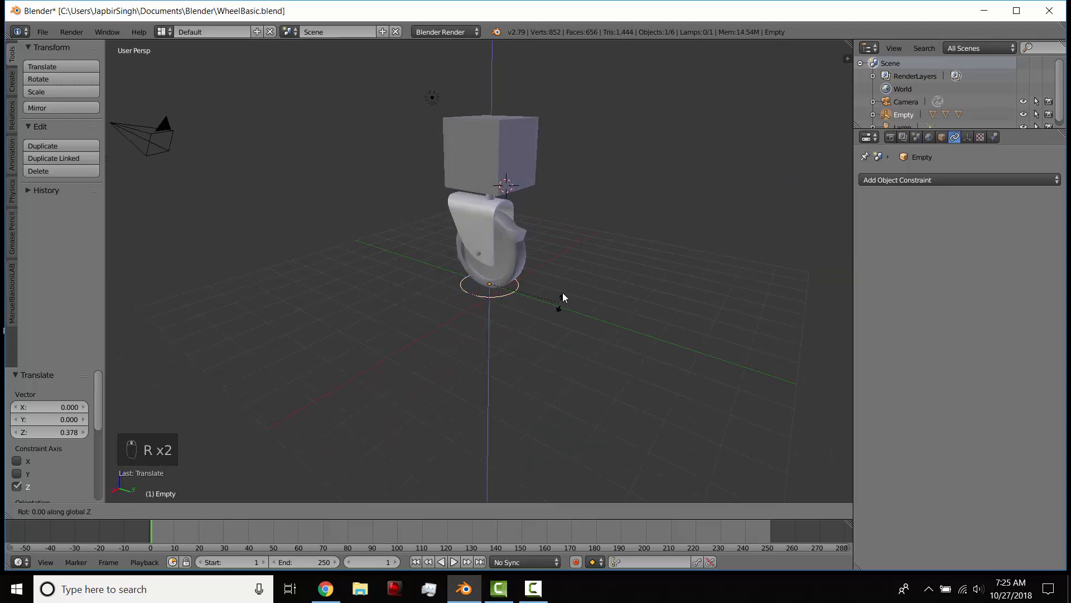
{"action": "left_click", "coordinate": [536, 197]}
{"action": "left_click_drag", "start_coordinate": [460, 290], "coordinate": [299, 356]}
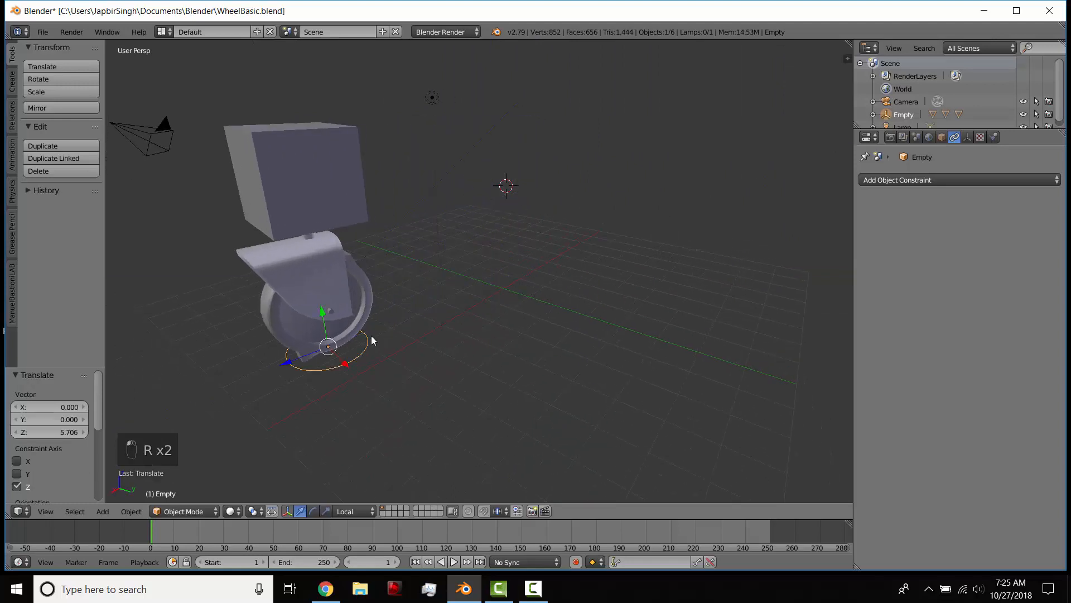
Rotate the circle empty about the global Z axis by about 48.7°, and again by about 50.7°.
{"action": "scroll", "coordinate": [498, 336], "scroll_direction": "down", "scroll_amount": 4}
{"action": "key", "text": "r"}
{"action": "left_click", "coordinate": [425, 311]}
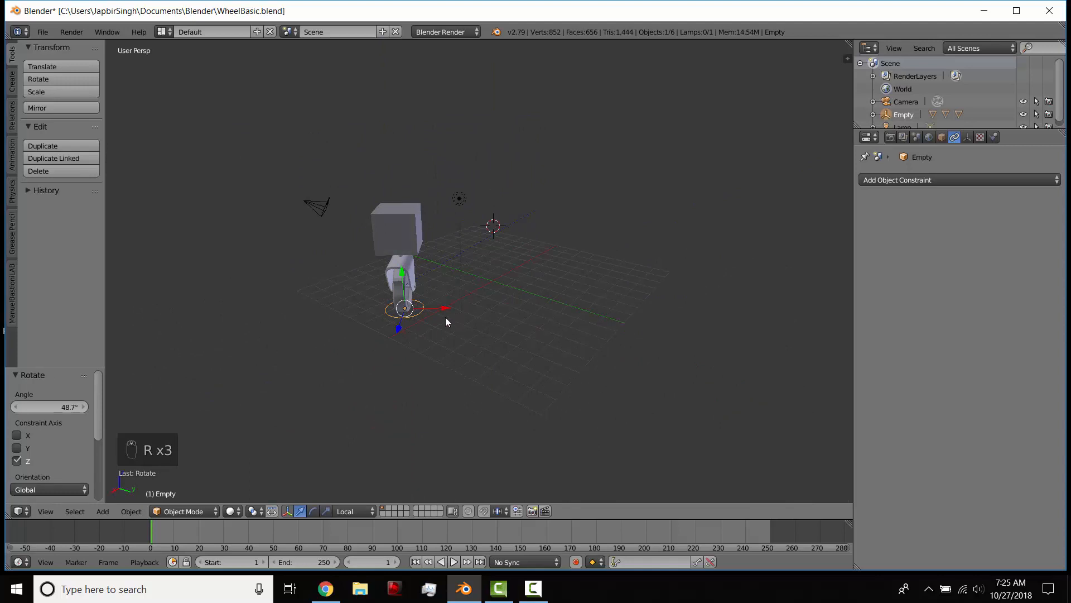
{"action": "middle_click_drag", "start_coordinate": [445, 322], "coordinate": [424, 318]}
{"action": "key", "text": "r"}
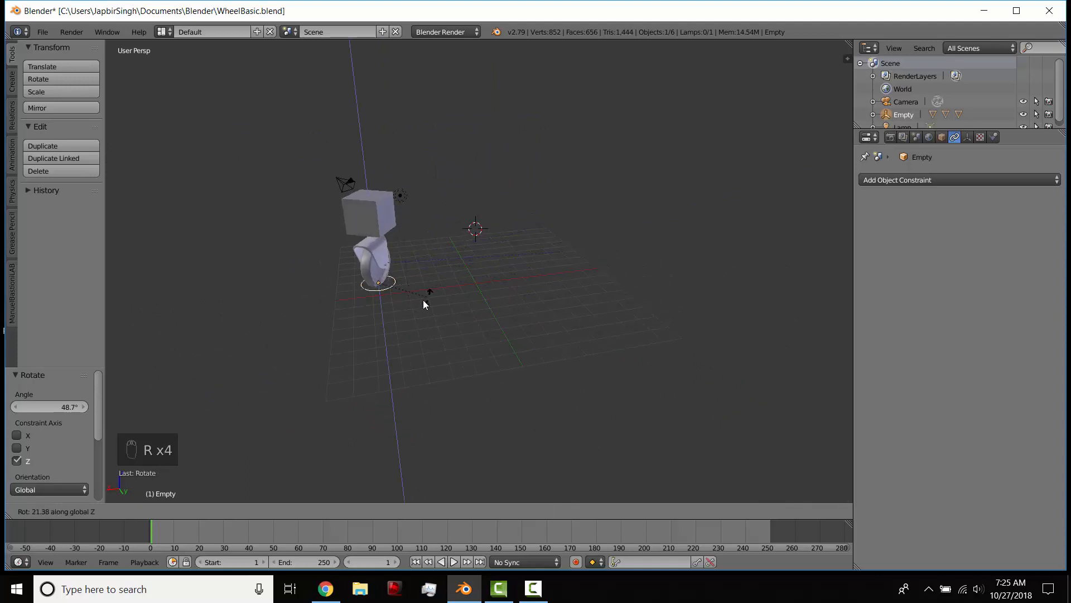
{"action": "left_click", "coordinate": [413, 287]}
Turn the circle empty about the global Z axis and move it about 5.486 along its local Z axis.
{"action": "middle_click_drag", "start_coordinate": [414, 288], "coordinate": [488, 288]}
{"action": "key", "text": "r"}
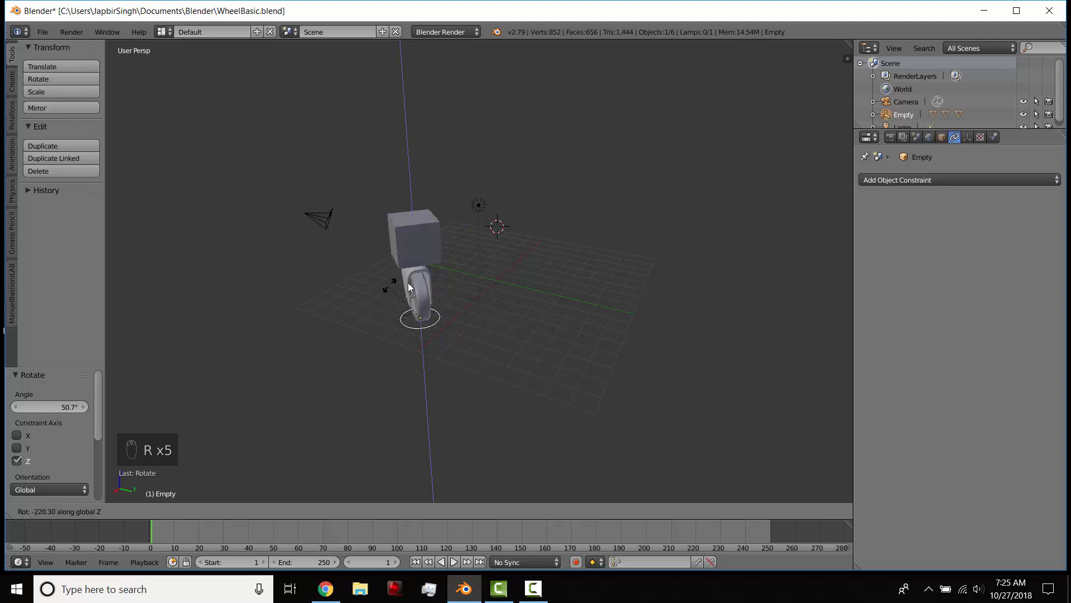
{"action": "left_click", "coordinate": [462, 316]}
{"action": "middle_click_drag", "start_coordinate": [460, 324], "coordinate": [558, 370]}
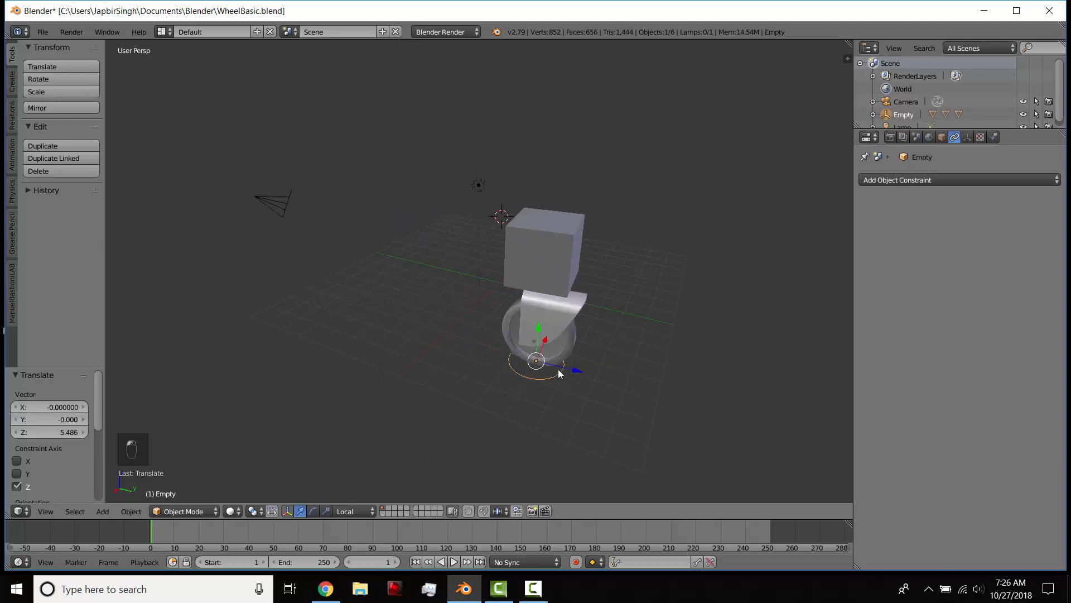
Steer the circle empty about the global Z axis and move it about 0.889 along its local Z axis.
{"action": "scroll", "coordinate": [558, 369], "scroll_direction": "up", "scroll_amount": 3}
{"action": "key", "text": "r"}
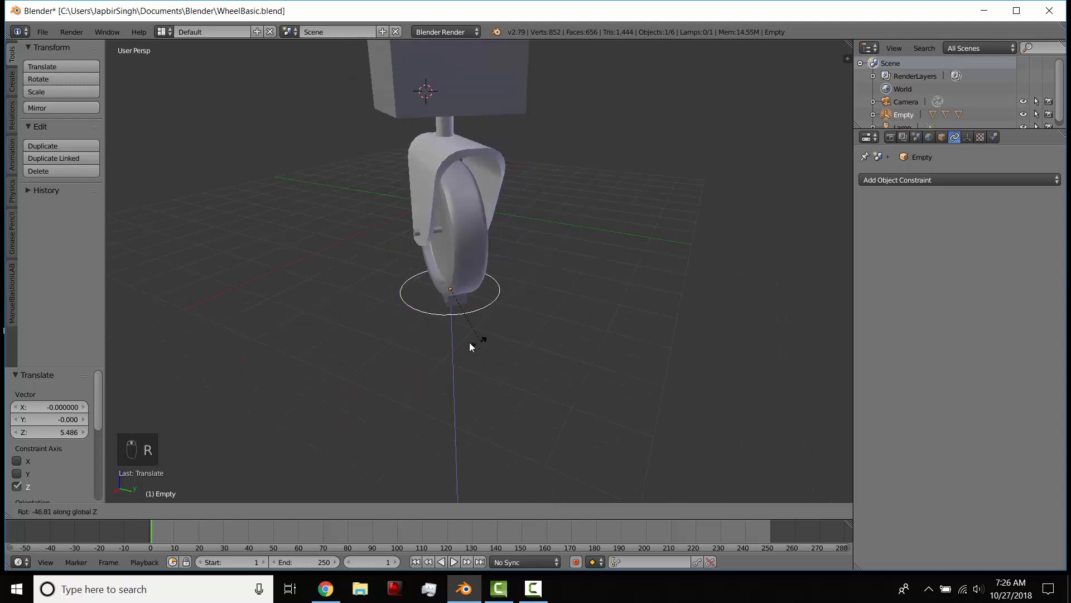
{"action": "left_click", "coordinate": [376, 300]}
{"action": "left_click_drag", "start_coordinate": [402, 289], "coordinate": [428, 312]}
{"action": "scroll", "coordinate": [419, 314], "scroll_direction": "down", "scroll_amount": 5}
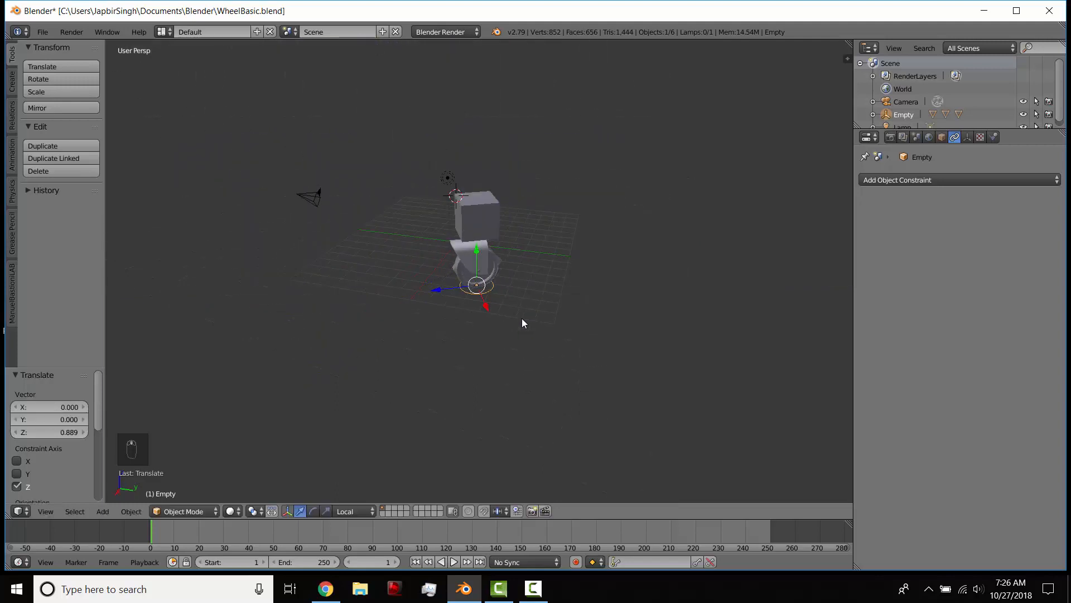
Rotate the circle empty about 9.61° about the global Z axis and move it along its local Z axis.
{"action": "key", "text": "r"}
{"action": "key", "text": "z"}
{"action": "left_click", "coordinate": [509, 301]}
{"action": "middle_click_drag", "start_coordinate": [506, 300], "coordinate": [481, 293]}
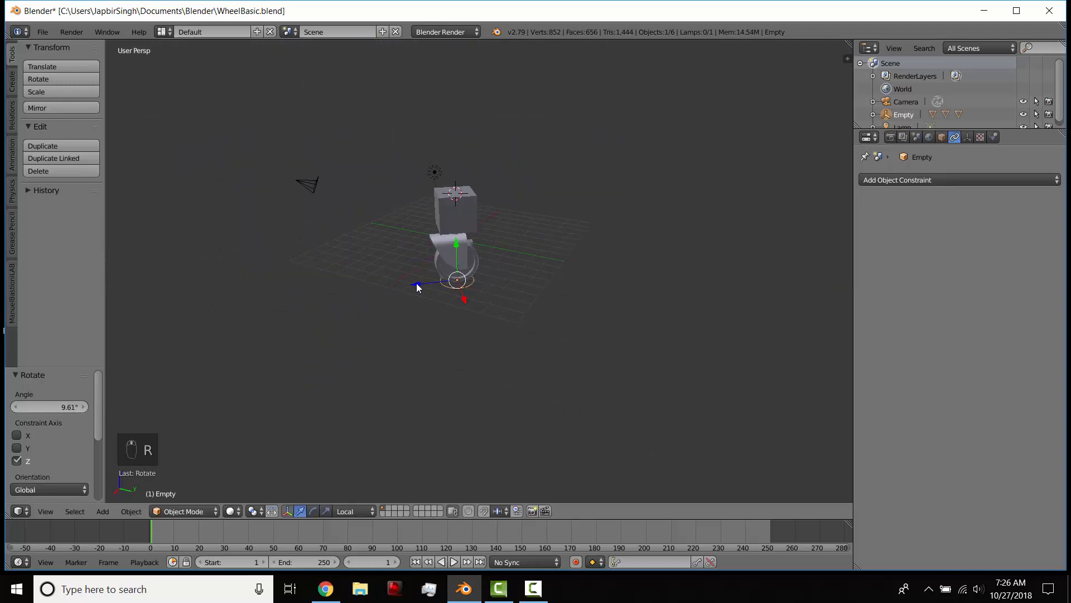
{"action": "left_click_drag", "start_coordinate": [417, 288], "coordinate": [492, 260]}
Rotate the circle empty twice about the global Z axis and roll the caster along its local Z axis.
{"action": "key", "text": "r"}
{"action": "key", "text": "z"}
{"action": "left_click", "coordinate": [345, 296]}
{"action": "scroll", "coordinate": [494, 260], "scroll_direction": "up", "scroll_amount": 4}
{"action": "middle_click_drag", "start_coordinate": [555, 266], "coordinate": [557, 330], "text": "shift"}
{"action": "key", "text": "r"}
{"action": "key", "text": "z"}
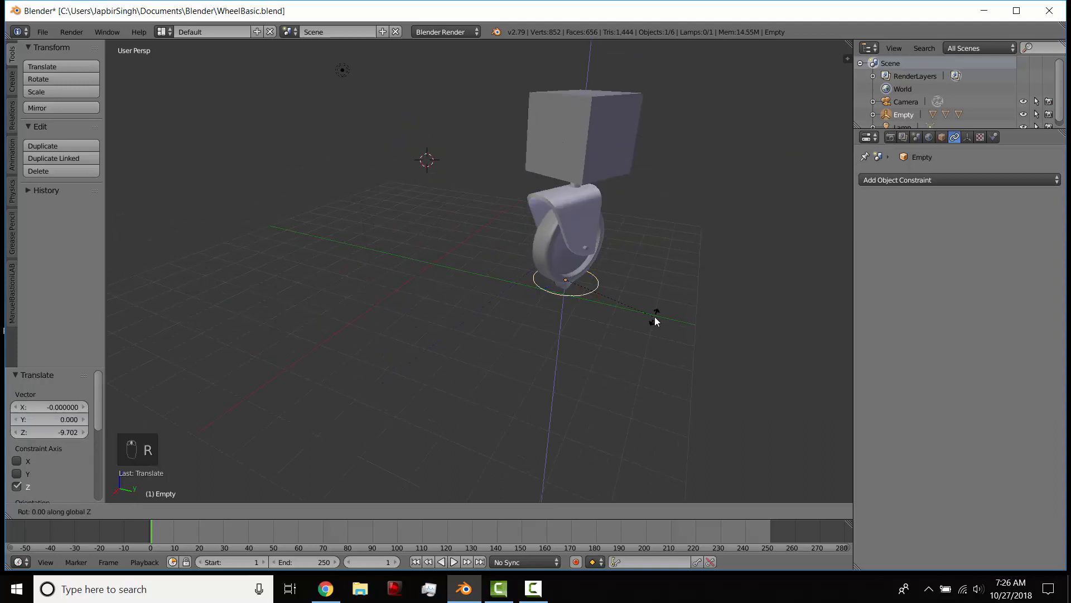
{"action": "left_click", "coordinate": [550, 314]}
{"action": "left_click_drag", "start_coordinate": [526, 273], "coordinate": [536, 353]}
Spin the circle empty three times about the global Z axis, the last time by about 54.3°.
{"action": "key", "text": "r"}
{"action": "key", "text": "z"}
{"action": "left_click", "coordinate": [640, 219]}
{"action": "key", "text": "r"}
{"action": "key", "text": "z"}
{"action": "left_click", "coordinate": [422, 157]}
{"action": "key", "text": "r"}
{"action": "key", "text": "z"}
{"action": "left_click", "coordinate": [566, 288]}
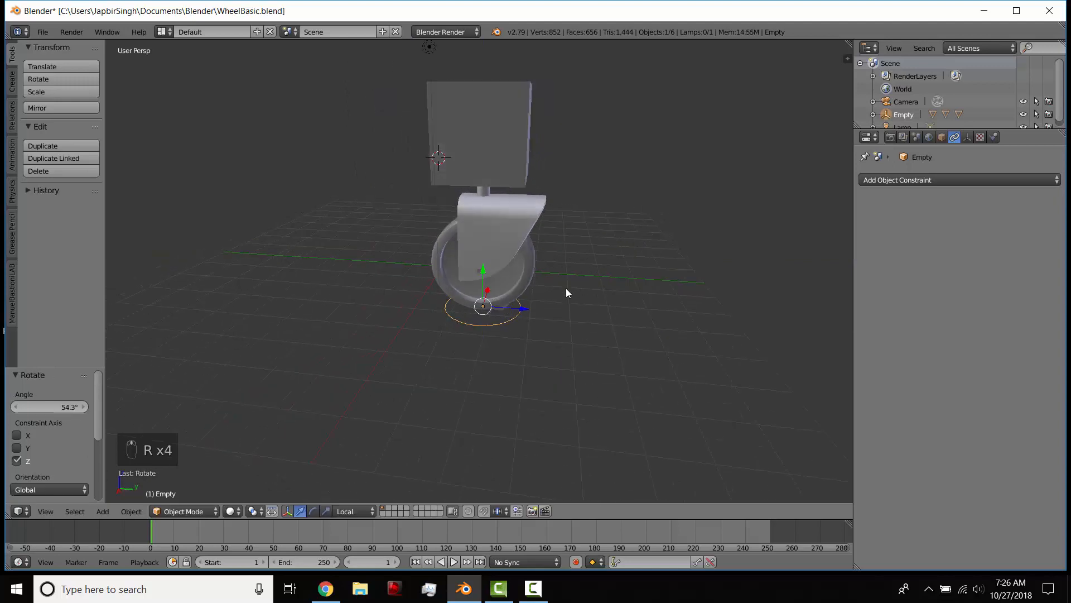
{"action": "key", "text": "r"}
{"action": "key", "text": "z"}
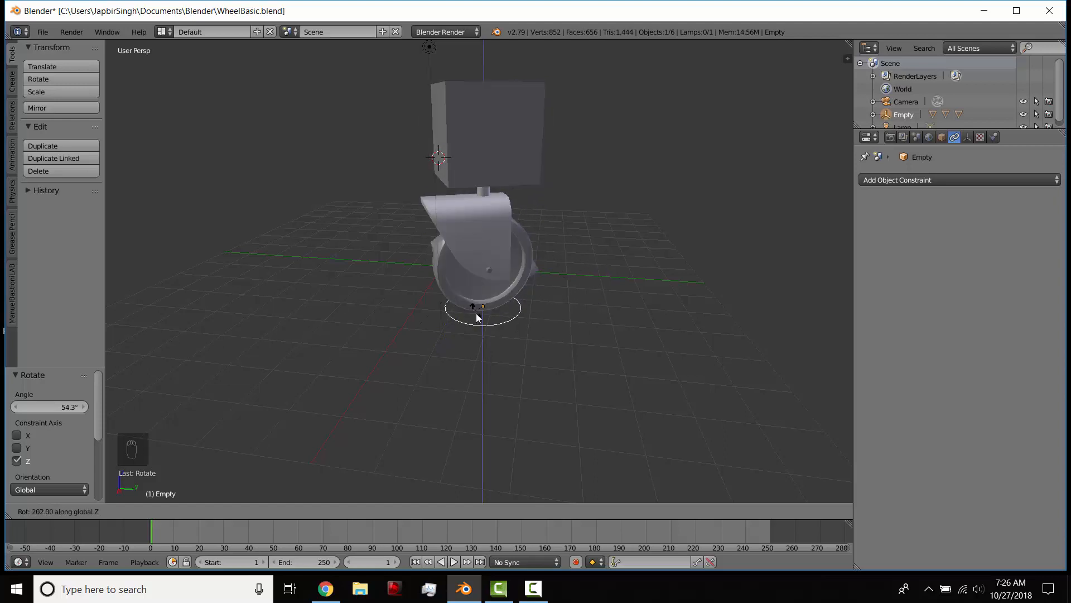
{"action": "right_click", "coordinate": [537, 281]}
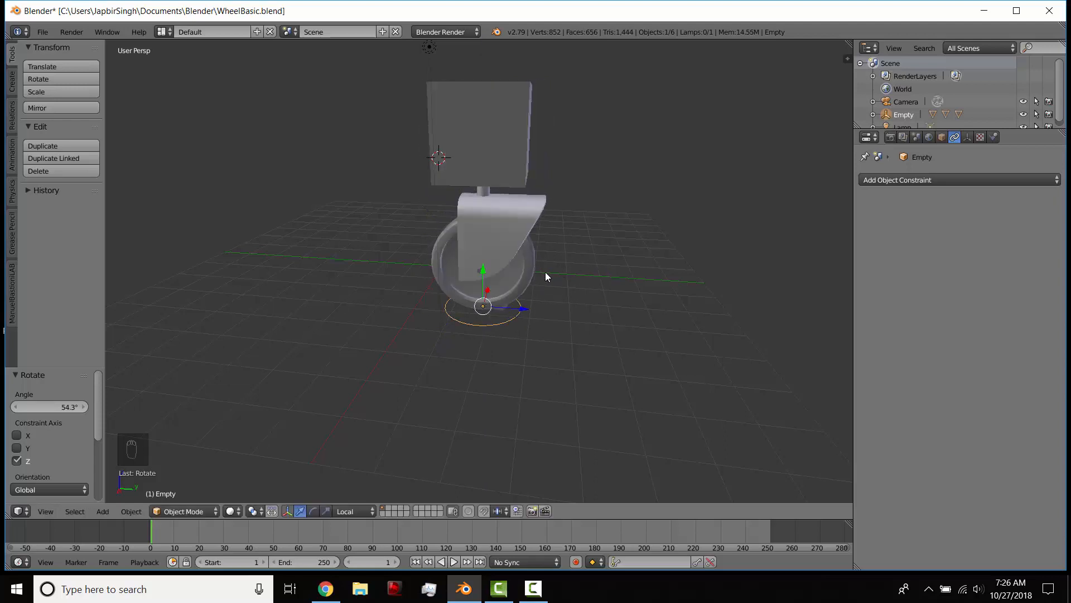
Move the circle empty about -2.241 along its local Z axis and rotate it about -27.8° about the global Z axis.
{"action": "scroll", "coordinate": [525, 293], "scroll_direction": "down", "scroll_amount": 1}
{"action": "left_click_drag", "start_coordinate": [528, 302], "coordinate": [455, 298]}
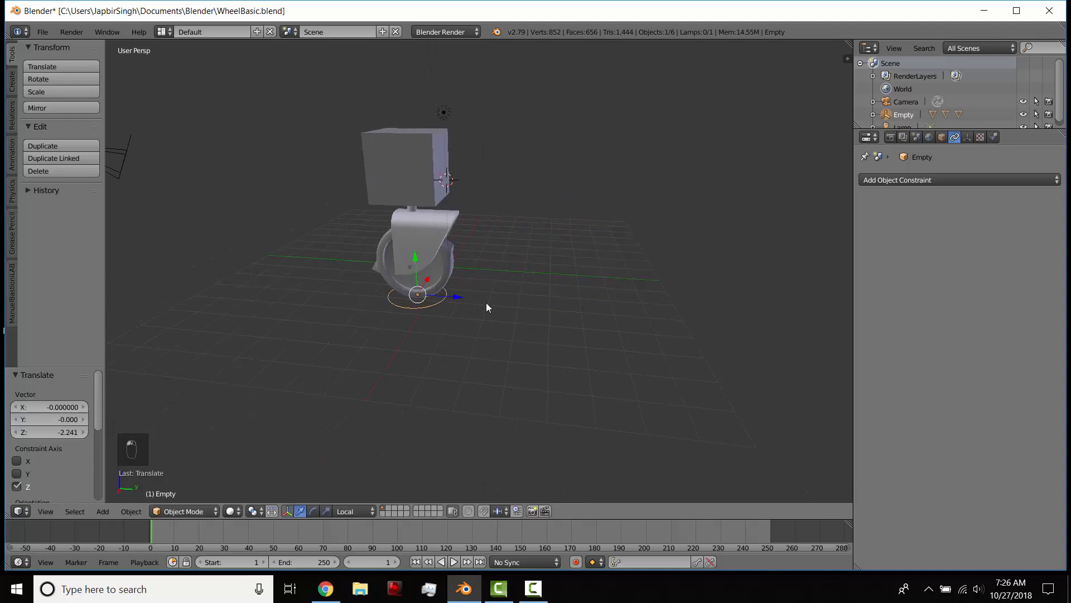
{"action": "key", "text": "r"}
{"action": "key", "text": "z"}
{"action": "left_click", "coordinate": [474, 333]}
Steer the circle empty about the global Z axis and roll the caster about 2.098 along the empty's local Z axis.
{"action": "key", "text": "r"}
{"action": "key", "text": "z"}
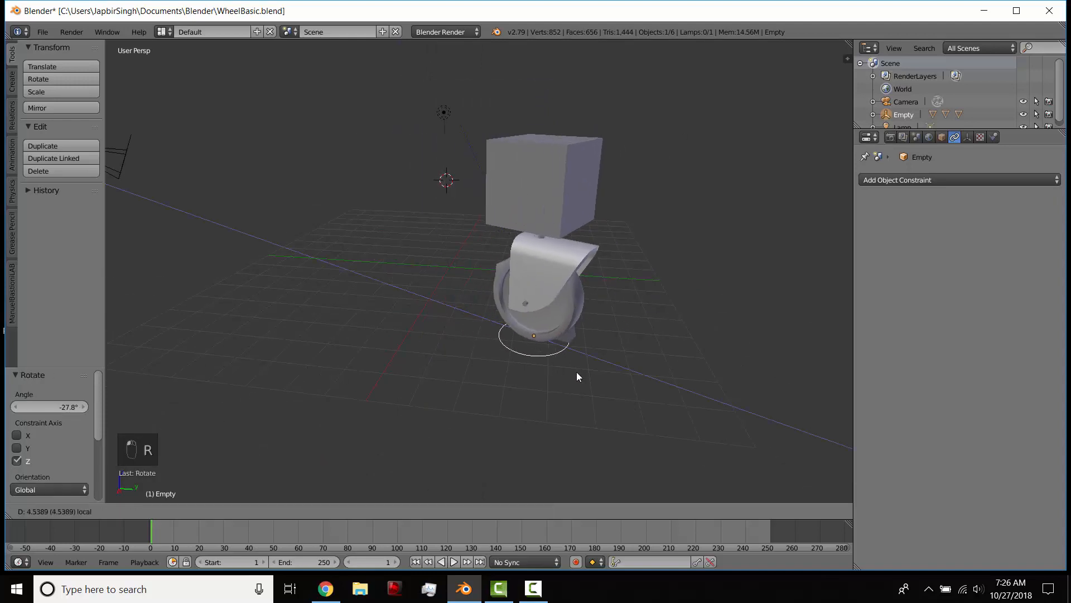
{"action": "left_click", "coordinate": [534, 394]}
{"action": "left_click_drag", "start_coordinate": [537, 363], "coordinate": [544, 412]}
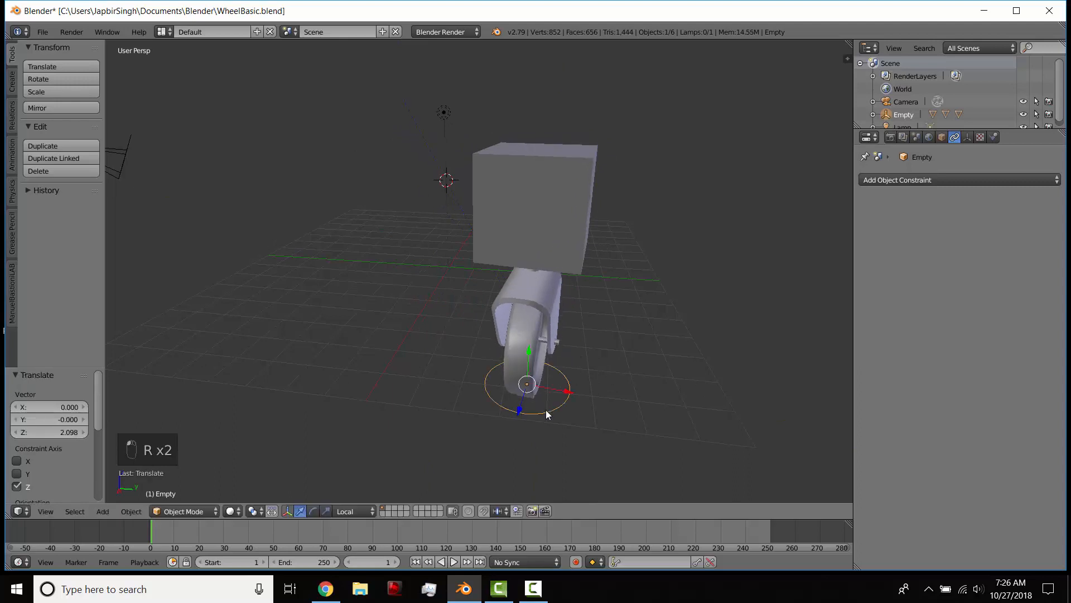
Rotate the circle empty about -53° about the global Z axis and keep it selected.
{"action": "key", "text": "r"}
{"action": "key", "text": "z"}
{"action": "left_click", "coordinate": [536, 413]}
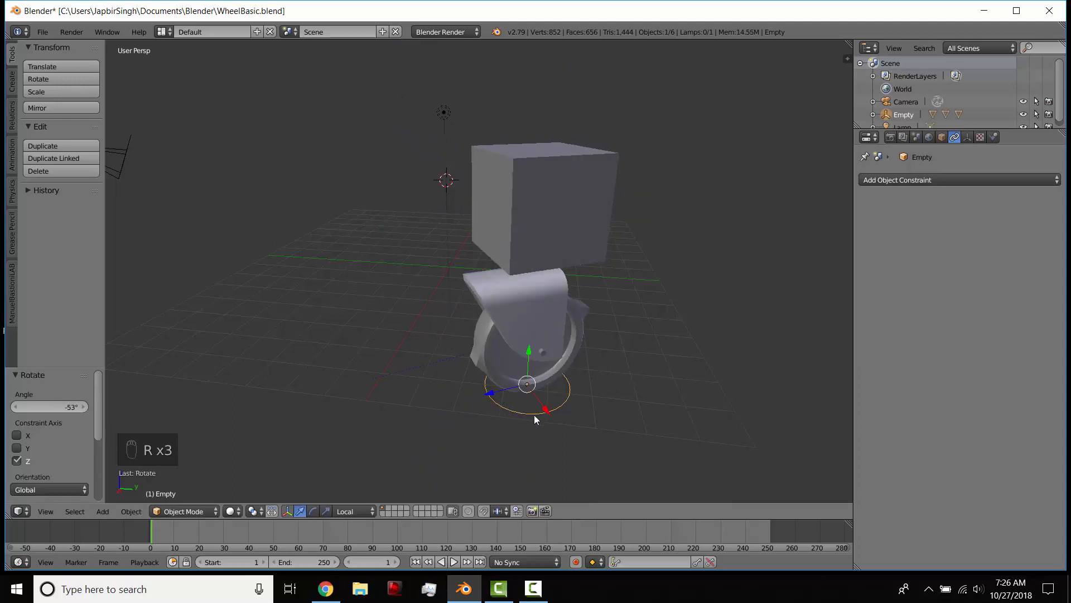
{"action": "right_click", "coordinate": [537, 416]}
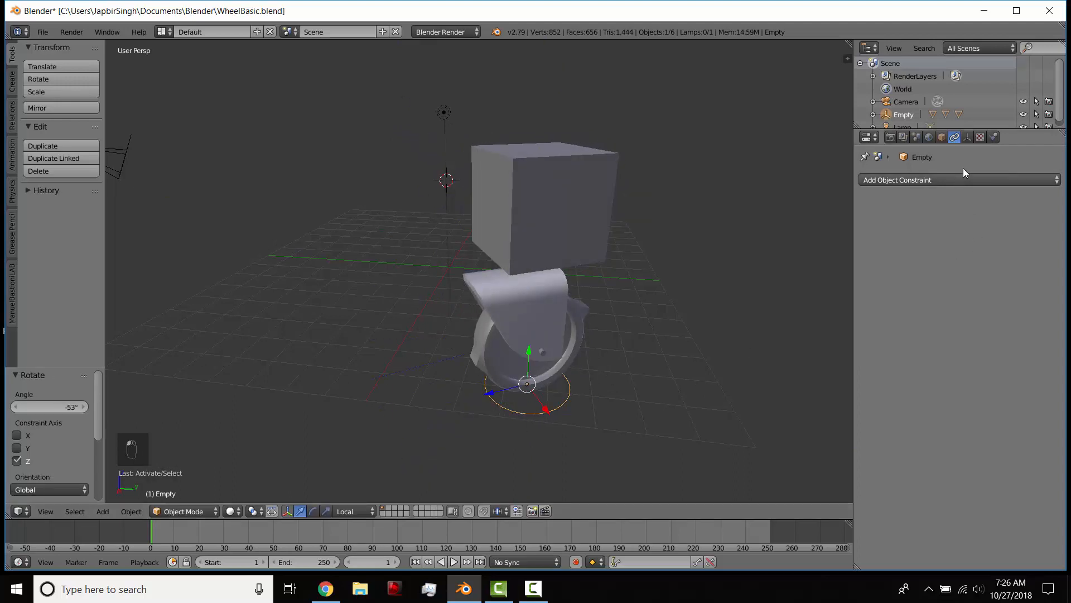
Sketch a curved Grease Pencil path with an arrowhead on the grid beside the caster, and undo the stroke.
{"action": "left_click", "coordinate": [946, 178]}
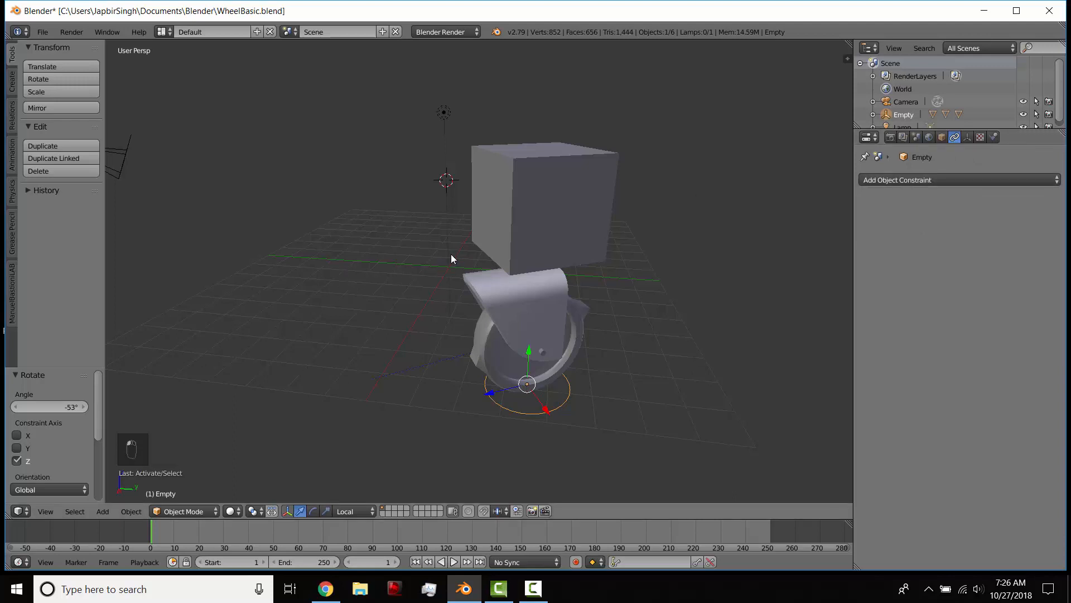
{"action": "mouse_move", "coordinate": [447, 253]}
{"action": "left_mouse_down"}
{"action": "mouse_move", "coordinate": [239, 342]}
{"action": "mouse_move", "coordinate": [346, 402]}
{"action": "left_mouse_up"}
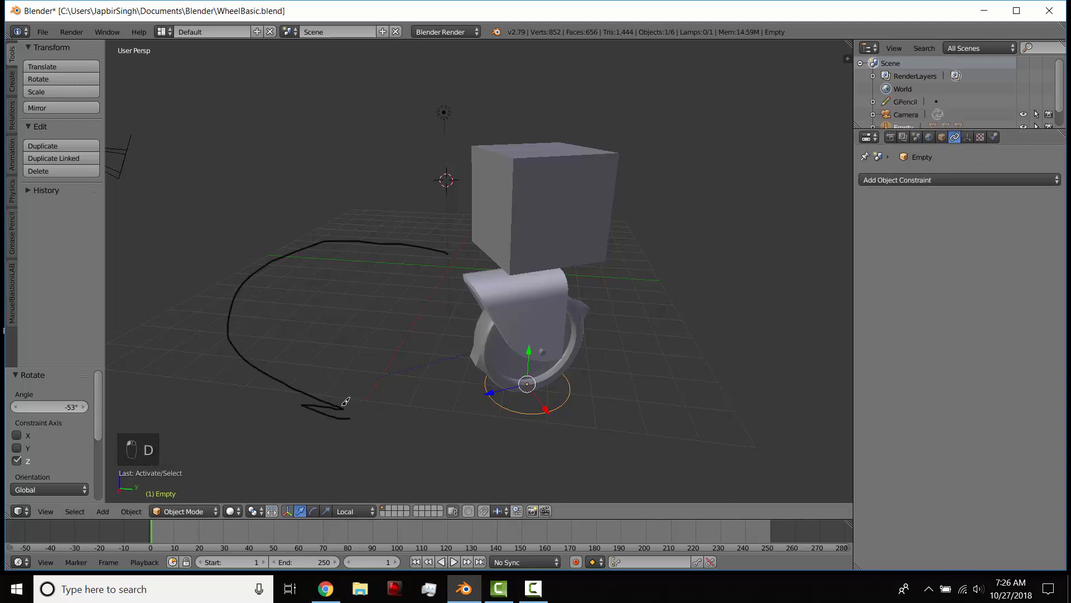
{"action": "key", "text": "ctrl+z"}
{"action": "middle_click_drag", "start_coordinate": [588, 411], "coordinate": [578, 391]}
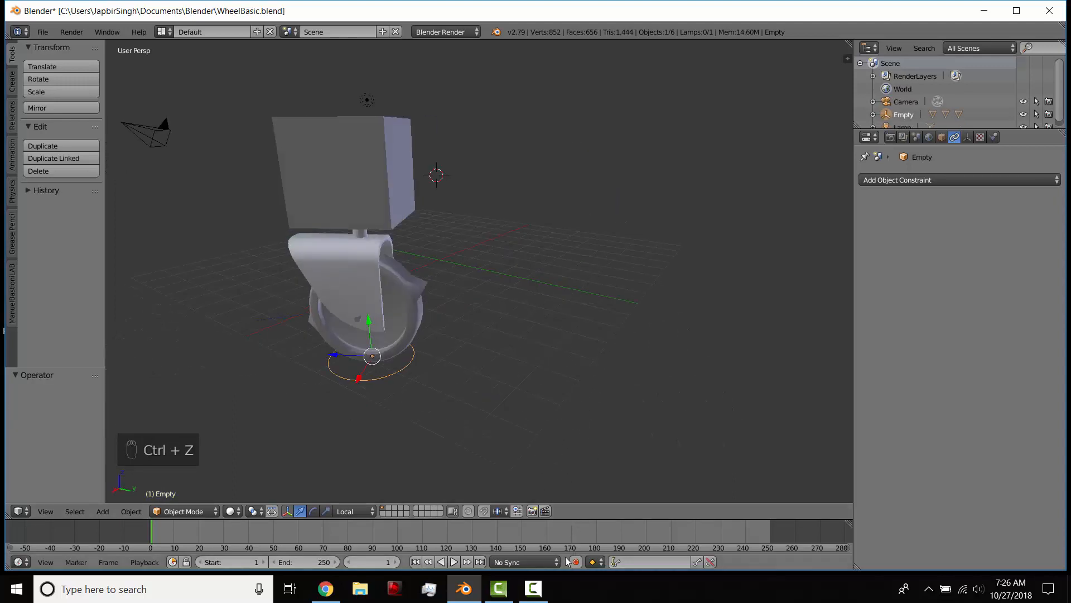
{"action": "middle_click_drag", "start_coordinate": [401, 390], "coordinate": [509, 363]}
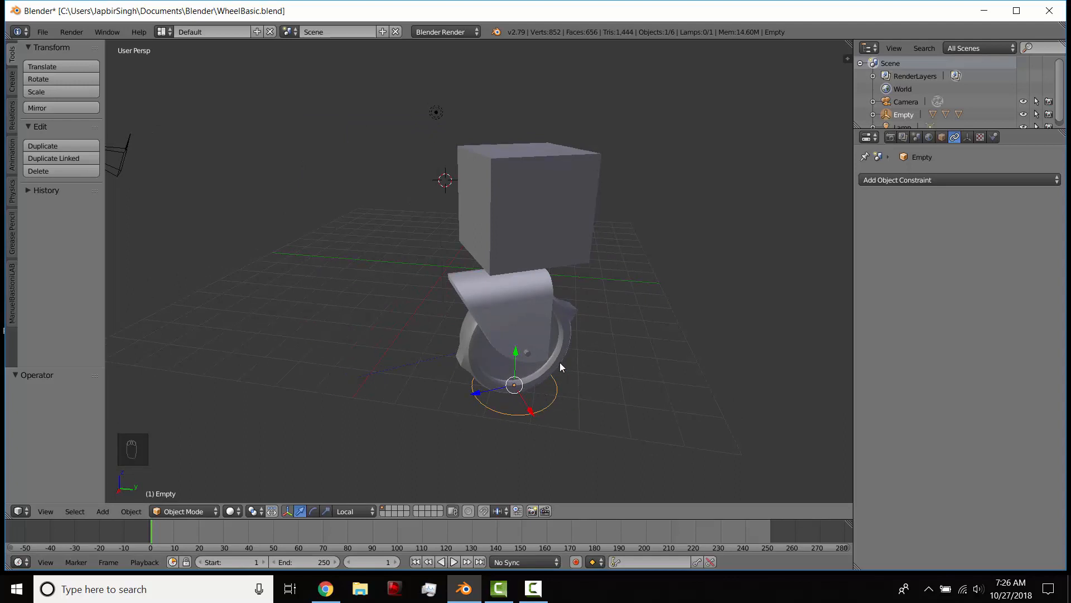
{"action": "middle_click_drag", "start_coordinate": [560, 367], "coordinate": [330, 296]}
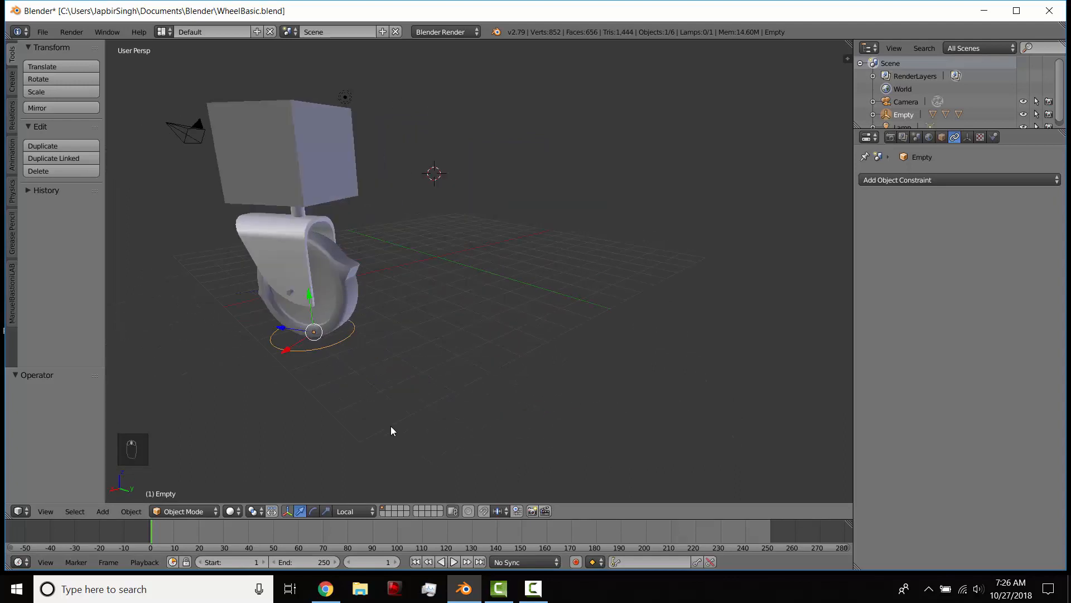
{"action": "middle_click_drag", "start_coordinate": [300, 335], "coordinate": [491, 308]}
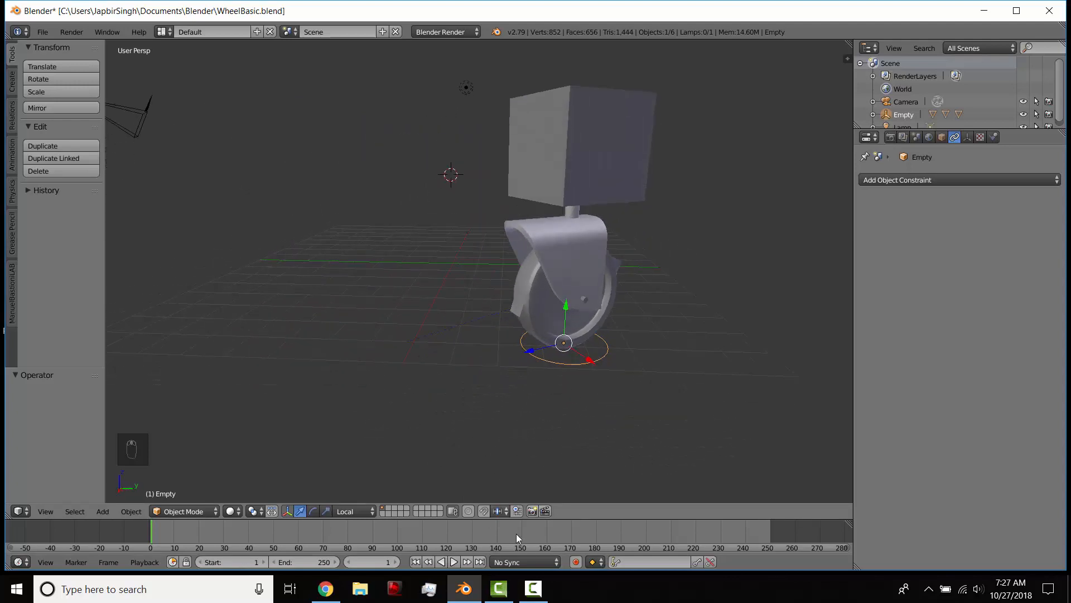
{"action": "left_click", "coordinate": [540, 582]}
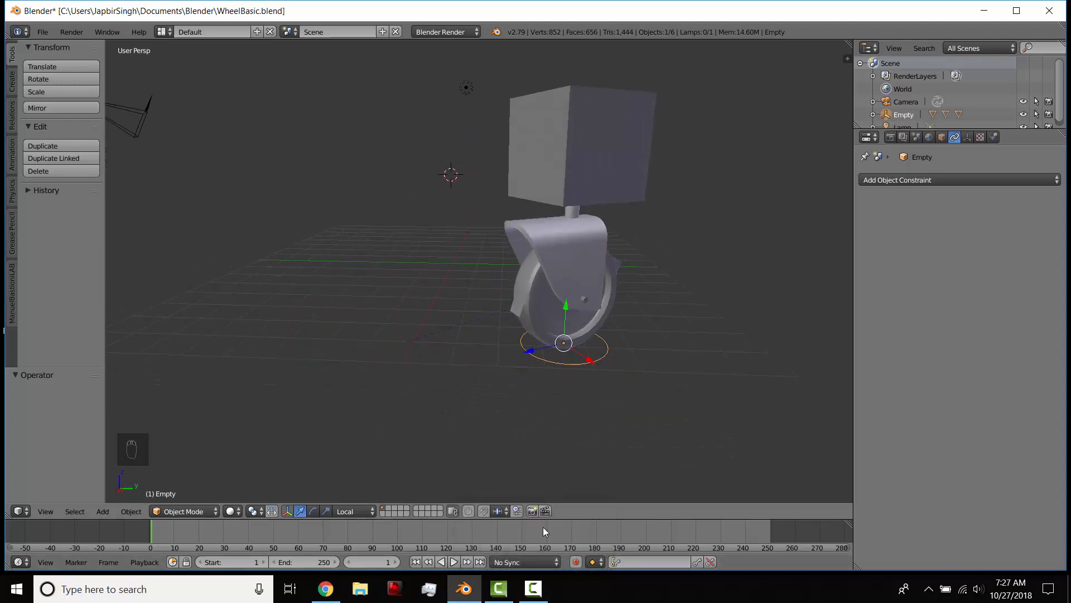
{"action": "left_click", "coordinate": [536, 583]}
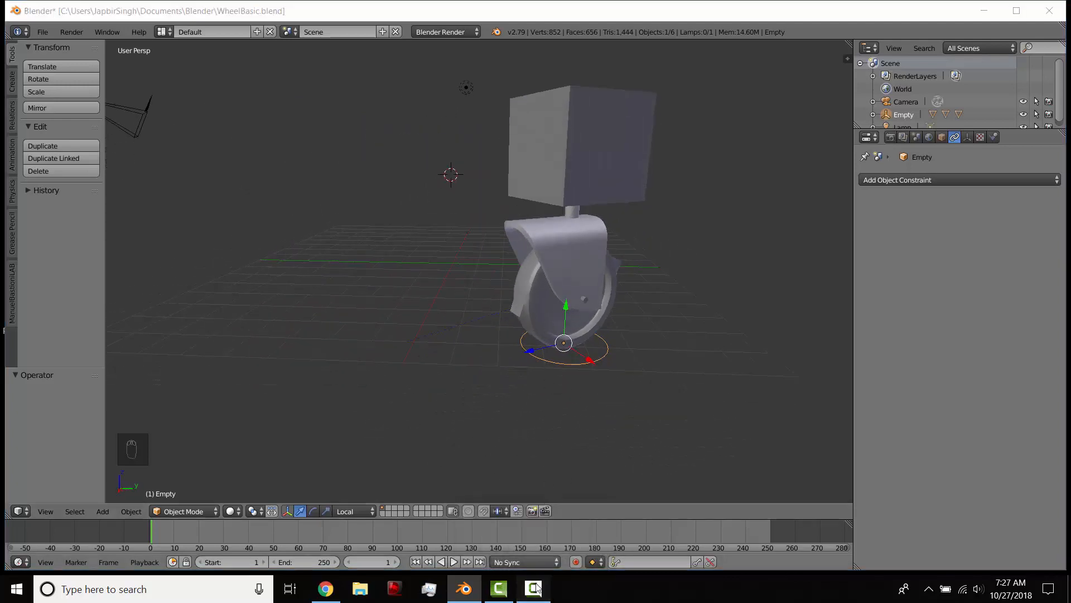